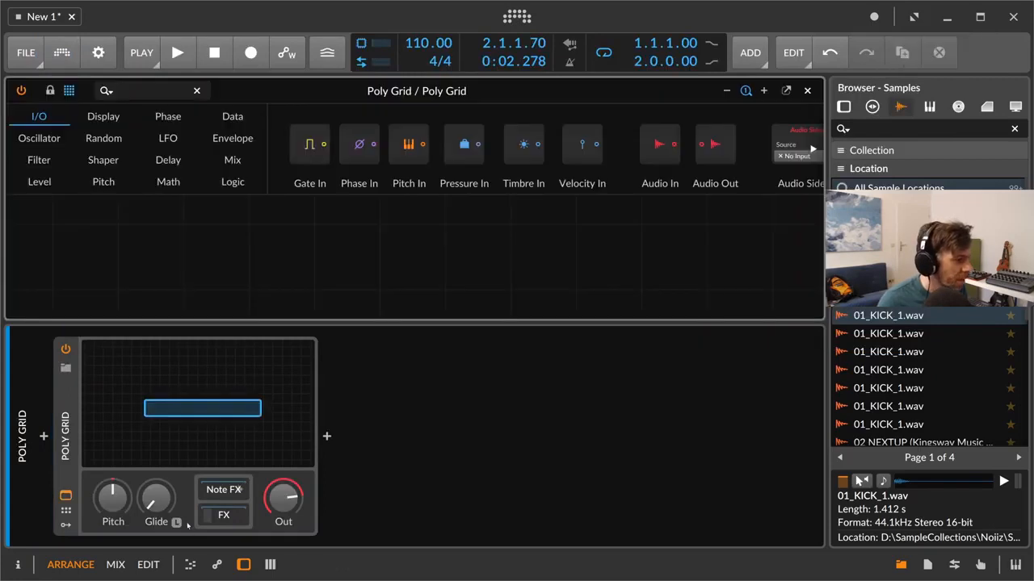
# Hide the device panel, search the module palette for "ze", and place a Zero Crossings module on the grid
pyautogui.click(243, 565)
pyautogui.click(158, 94)
pyautogui.write('ze')
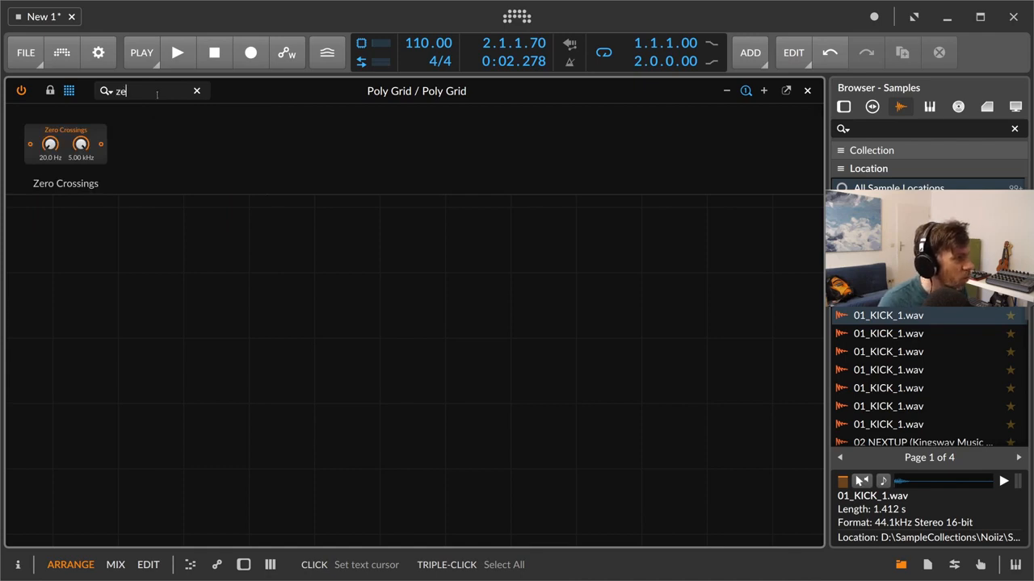
pyautogui.moveTo(65, 144); pyautogui.dragTo(403, 288)
pyautogui.click(441, 318)
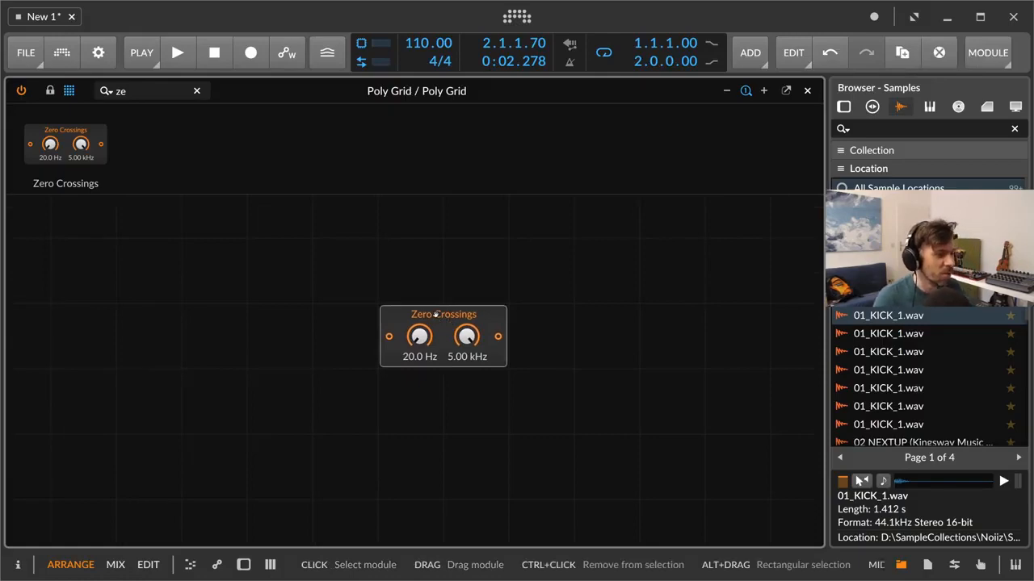
# View the help page for the Zero Crossings module and close it again
pyautogui.press('F1')
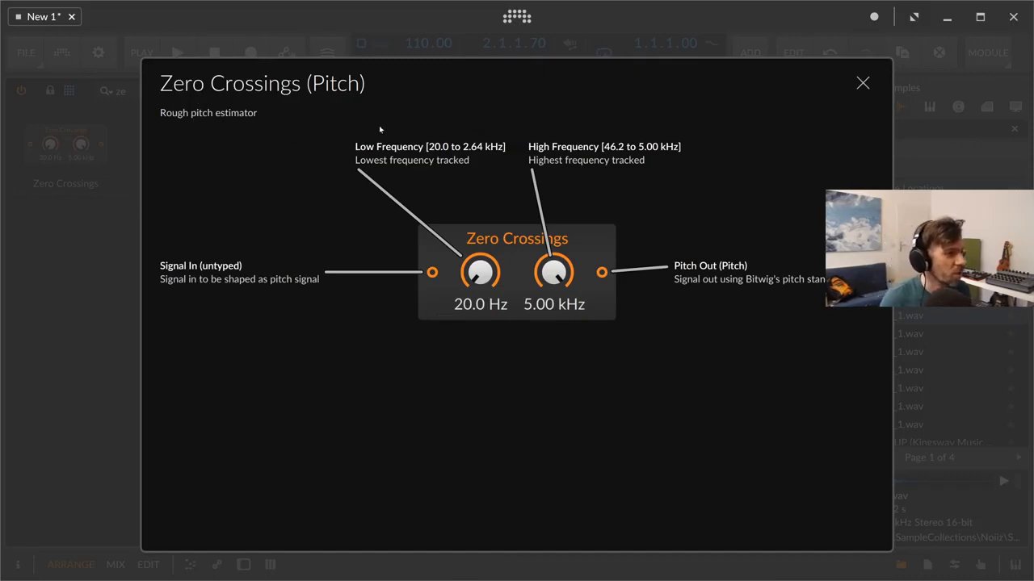
pyautogui.click(862, 84)
pyautogui.moveTo(463, 235); pyautogui.dragTo(549, 255)
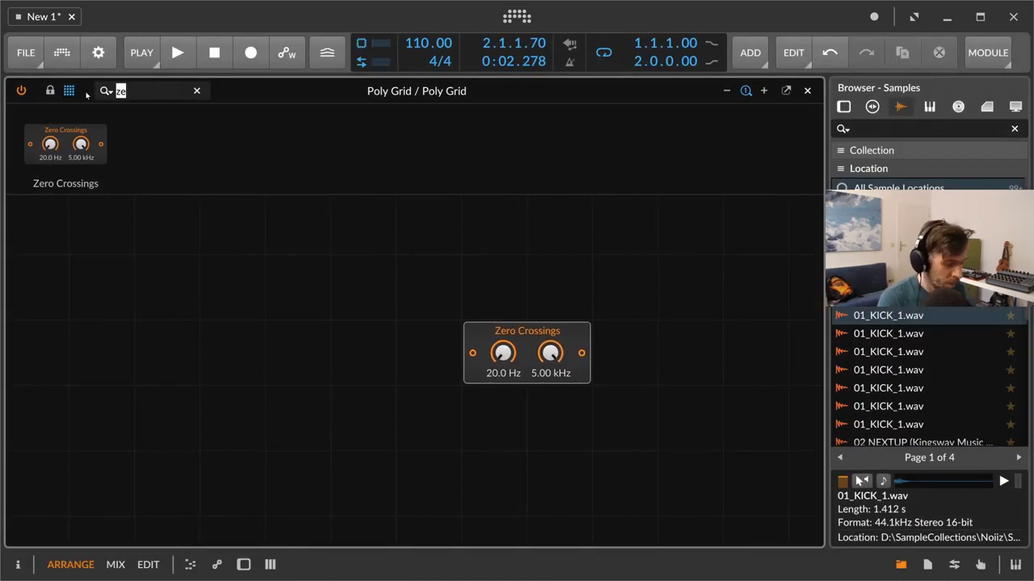
# Search for "sine", place a Sine oscillator on the grid, and move Zero Crossings farther away to leave room between them
pyautogui.press('BackSpace')
pyautogui.press('BackSpace')
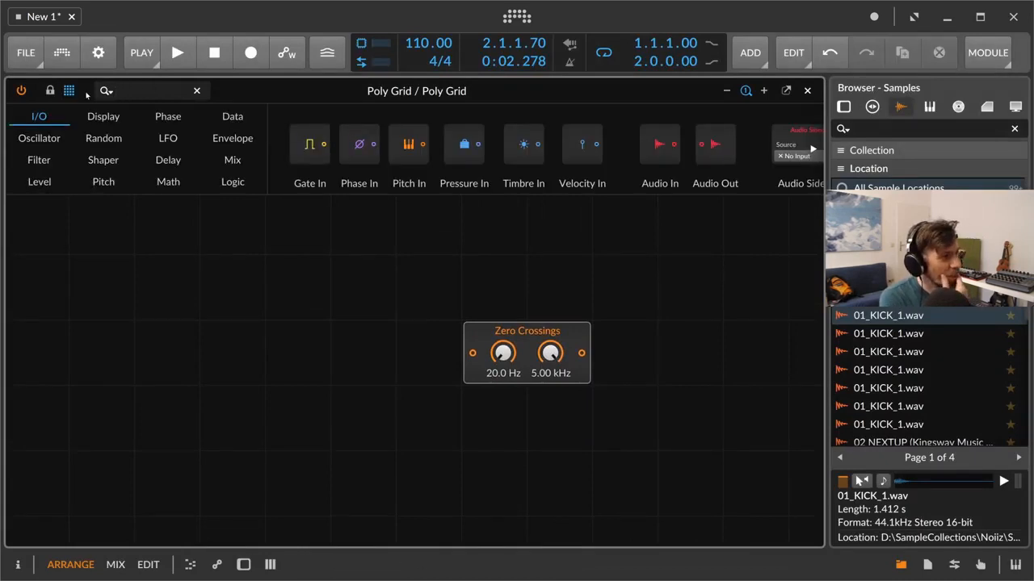
pyautogui.write('sine')
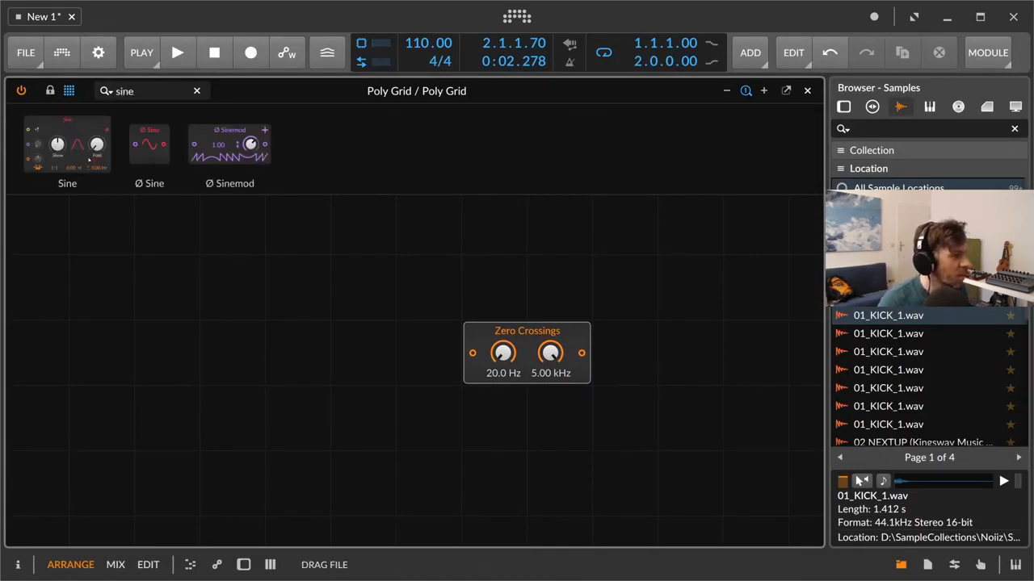
pyautogui.moveTo(67, 146); pyautogui.dragTo(108, 342)
pyautogui.moveTo(474, 342); pyautogui.dragTo(605, 342)
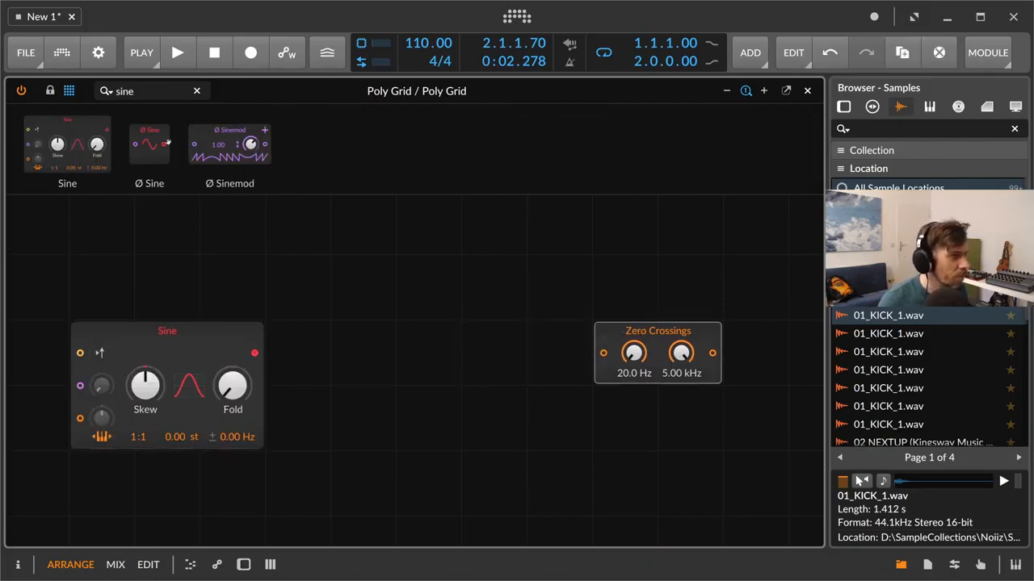
# Search for "osc", place an Oscilloscope connected to the Sine output, and widen it to reach Zero Crossings
pyautogui.click(95, 90)
pyautogui.write('osc')
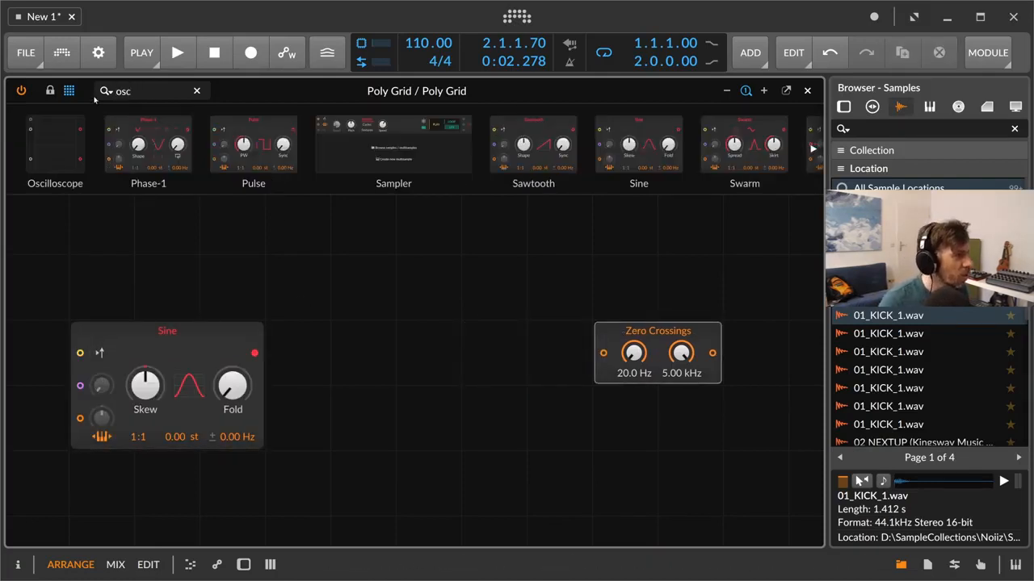
pyautogui.moveTo(55, 145); pyautogui.dragTo(333, 351)
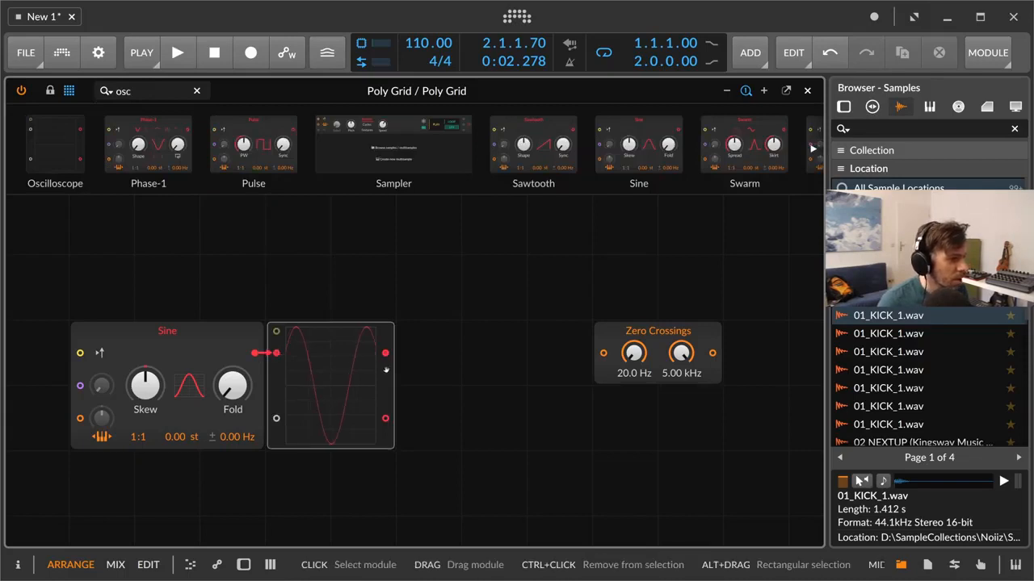
pyautogui.moveTo(391, 374); pyautogui.dragTo(590, 374)
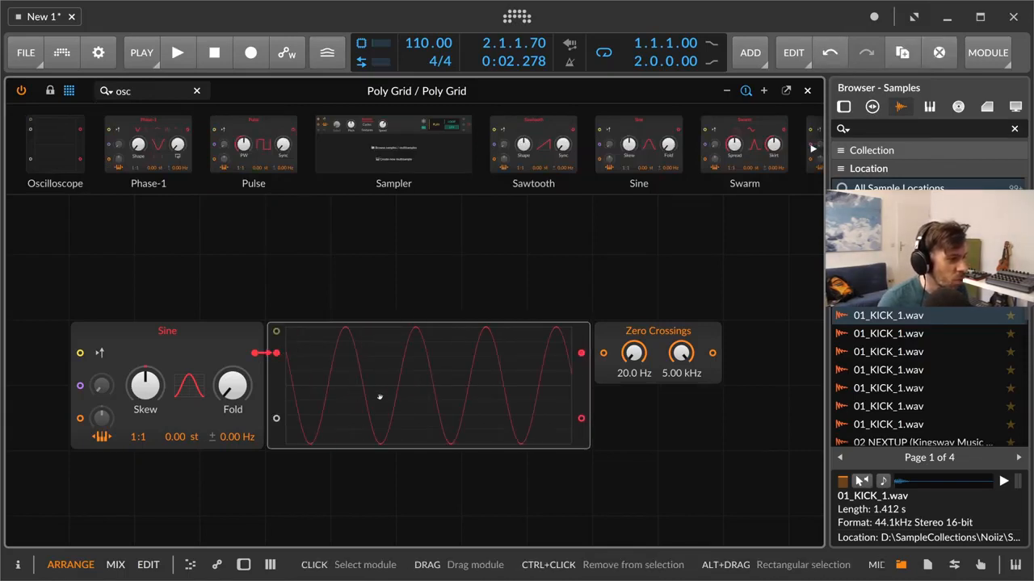
# Set the Sine oscillator's pitch offset to -9.00 st
pyautogui.click(183, 348)
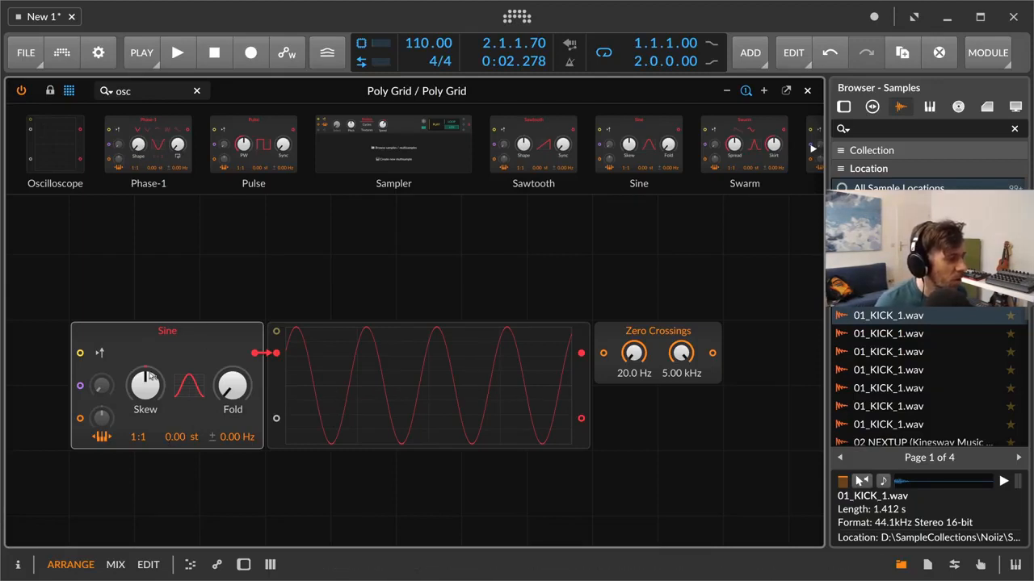
pyautogui.moveTo(175, 436)
pyautogui.mouseDown()
pyautogui.moveTo(175, 373)
pyautogui.moveTo(175, 436)
pyautogui.mouseUp()
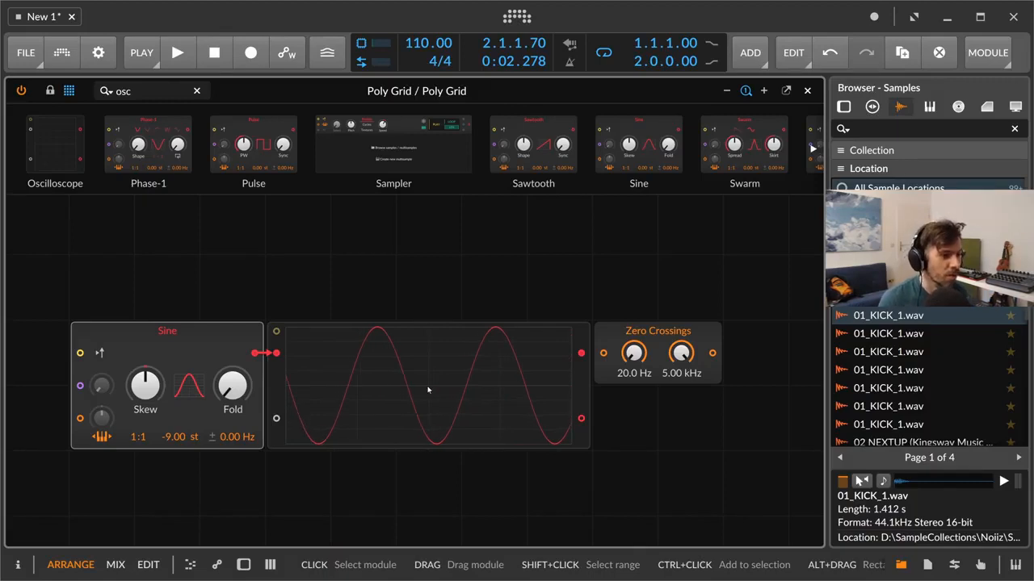
# Connect the Oscilloscope's upper output to the Zero Crossings input, then narrow the scope and move Zero Crossings directly beside it
pyautogui.click(630, 333)
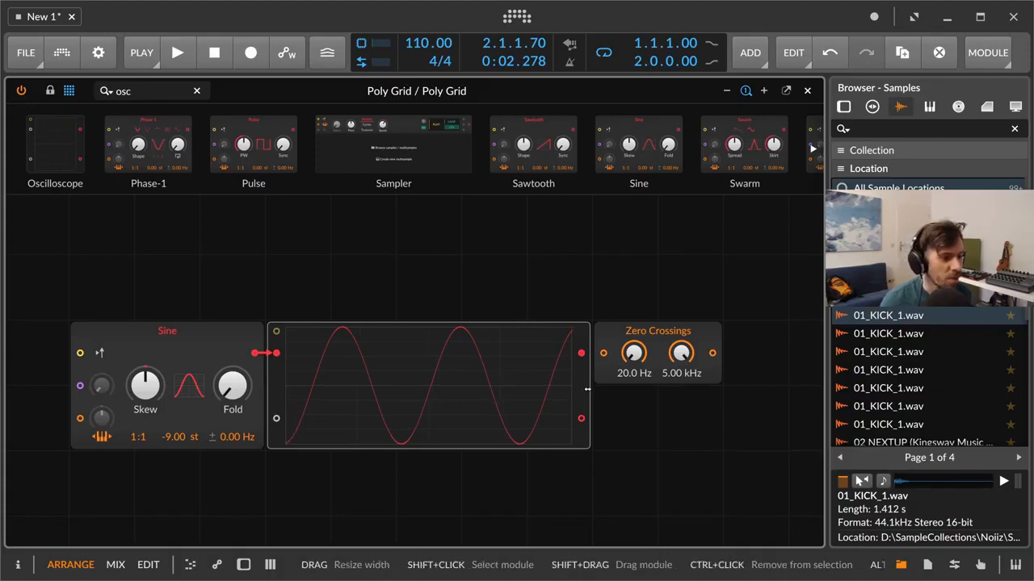
pyautogui.moveTo(581, 353); pyautogui.dragTo(603, 352)
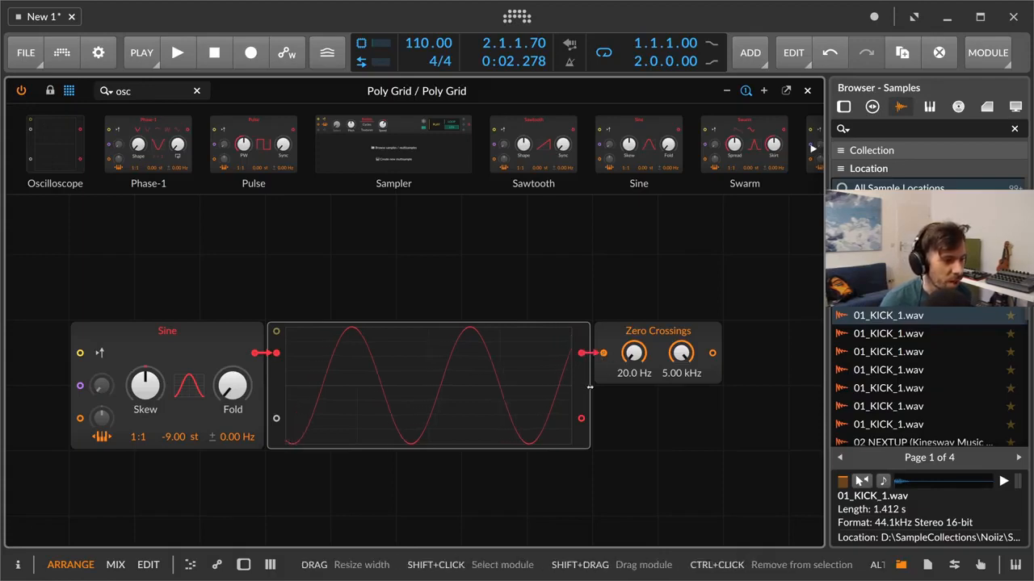
pyautogui.moveTo(589, 387); pyautogui.dragTo(393, 388)
pyautogui.moveTo(654, 331); pyautogui.dragTo(457, 331)
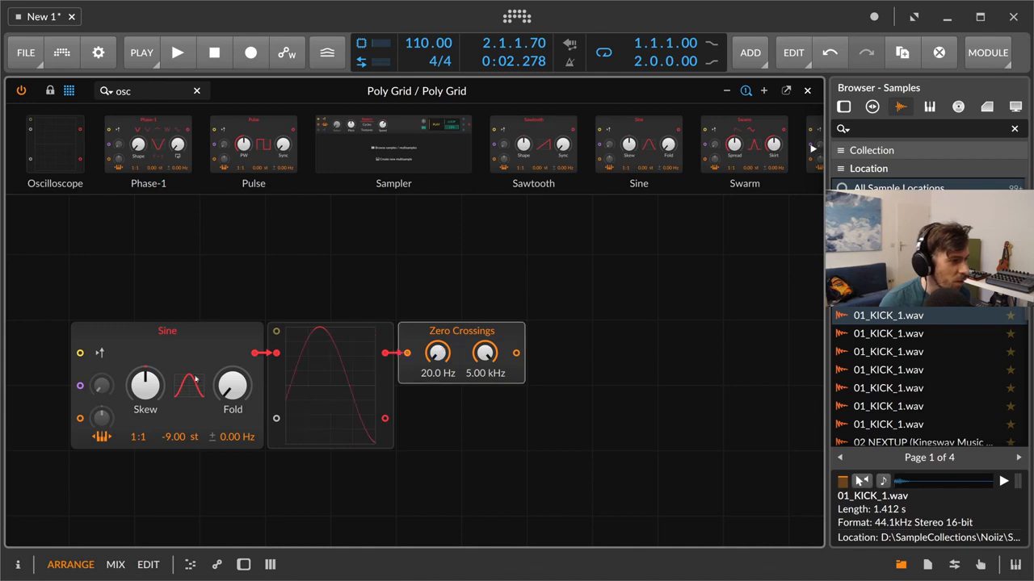
# Search for "rea", attach a Value Readout to the Zero Crossings output, and set its unit to semitones (st)
pyautogui.click(194, 379)
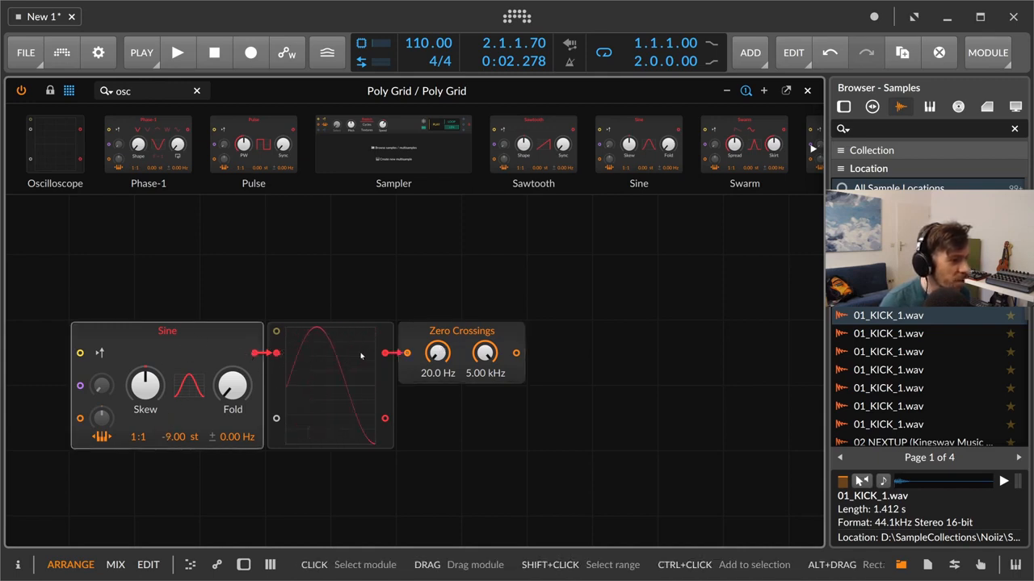
pyautogui.click(323, 355)
pyautogui.click(462, 341)
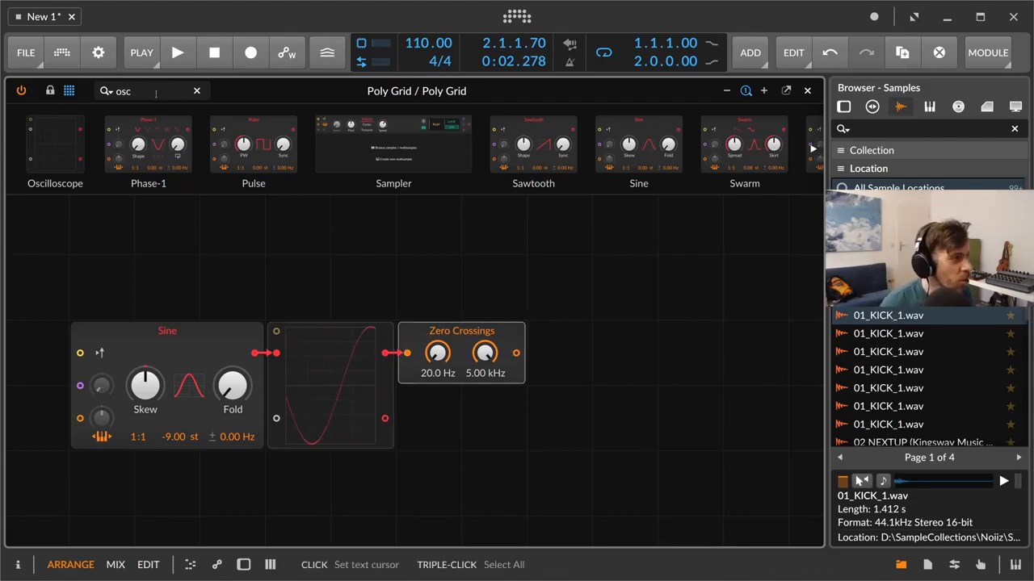
pyautogui.click(101, 95)
pyautogui.write('rea')
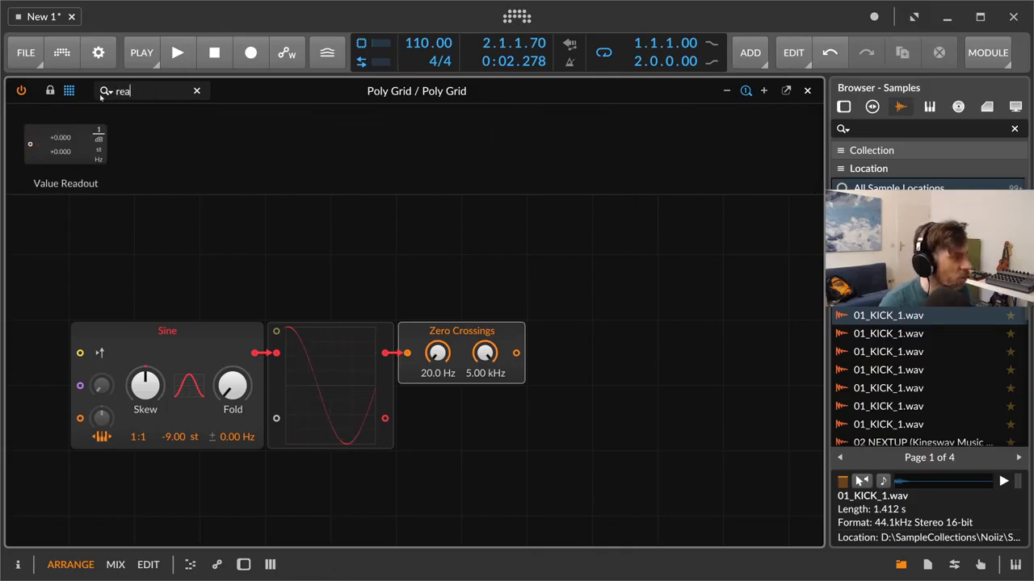
pyautogui.moveTo(65, 145); pyautogui.dragTo(592, 352)
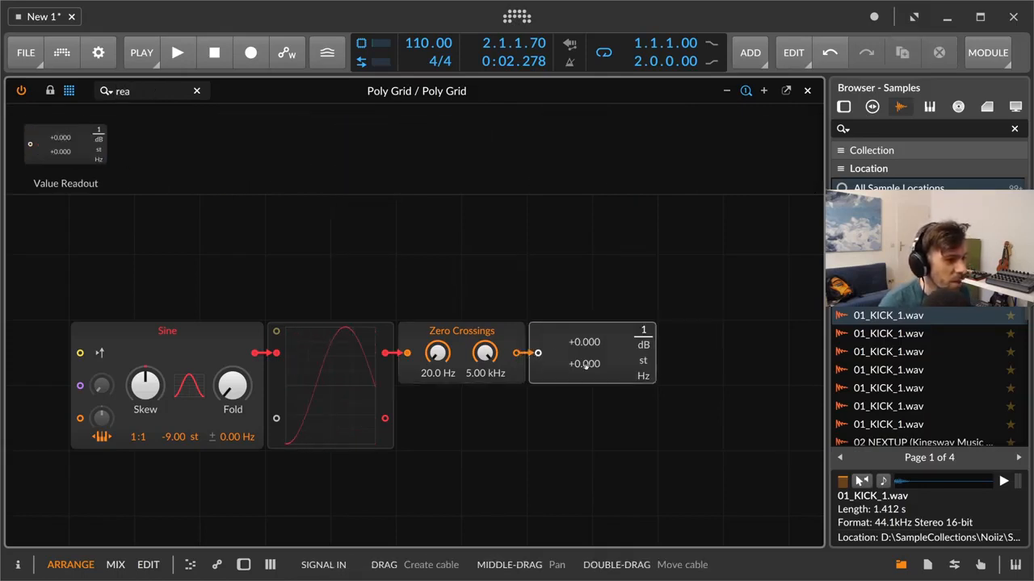
pyautogui.click(644, 362)
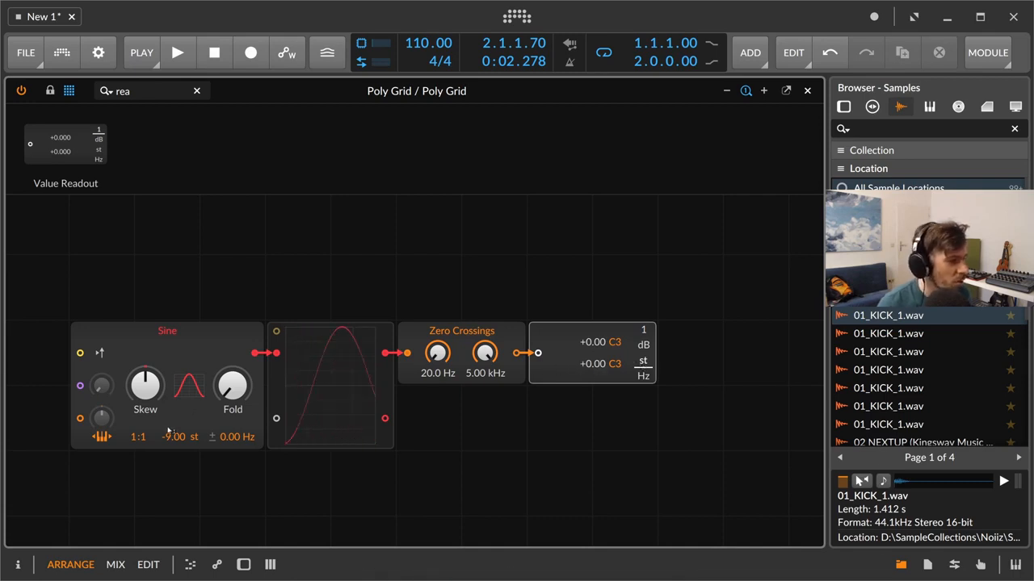
# Test the pitch tracking by changing the Sine's pitch offset to 35.00 st, 32.00 st and finally 39.00 st
pyautogui.moveTo(173, 436); pyautogui.dragTo(174, 399)
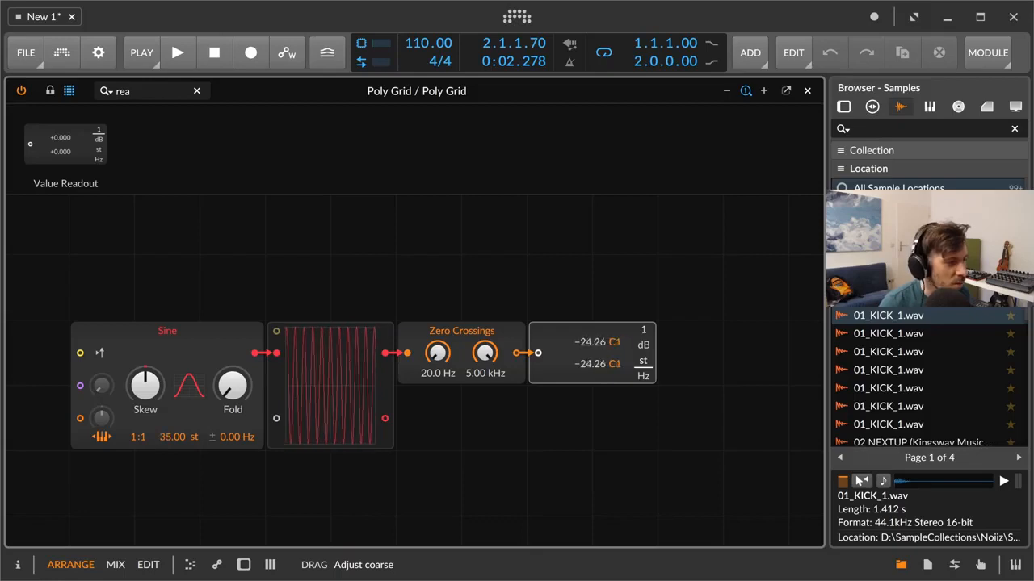
pyautogui.moveTo(174, 408); pyautogui.dragTo(172, 436)
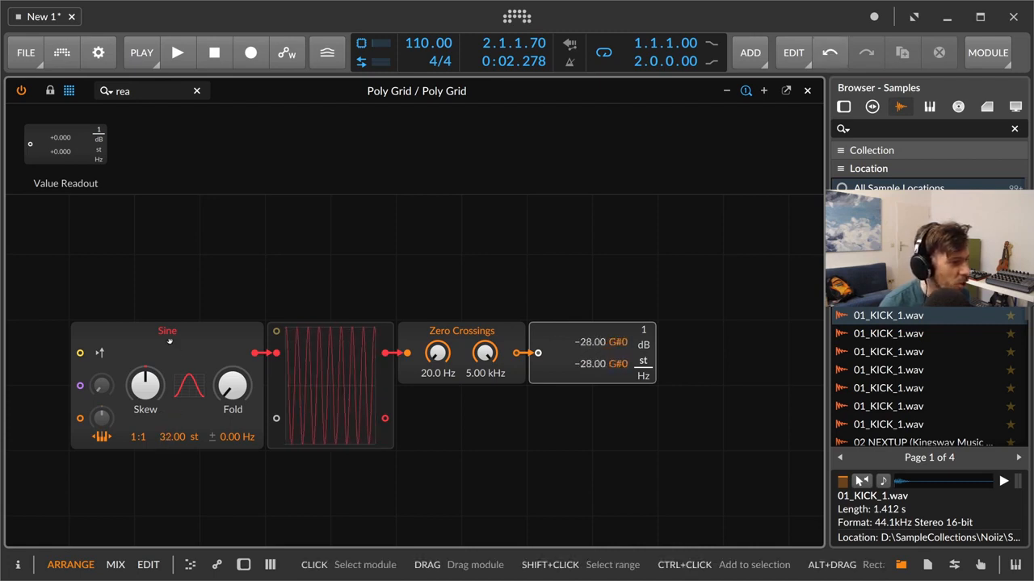
pyautogui.click(176, 347)
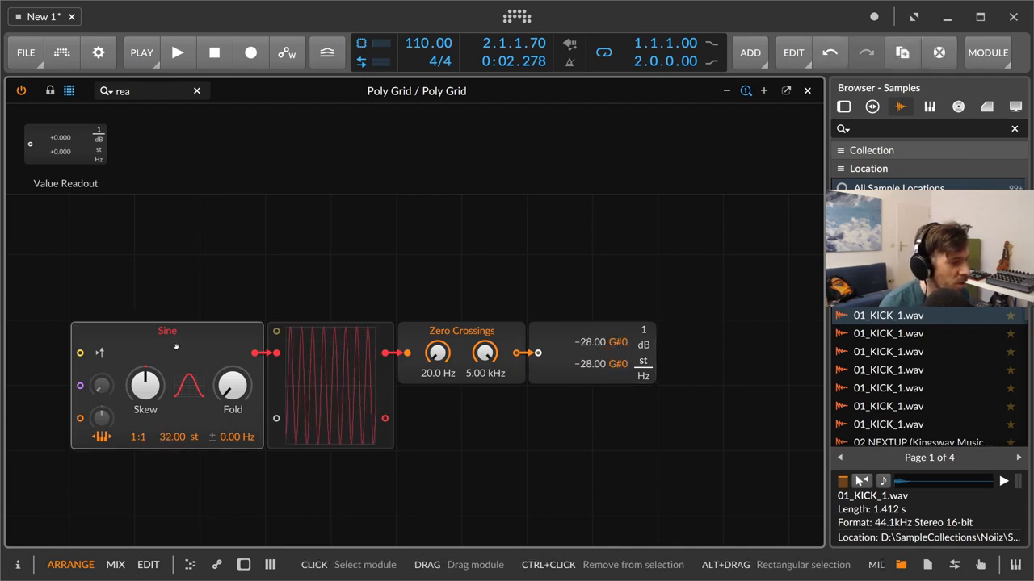
pyautogui.moveTo(172, 436); pyautogui.dragTo(172, 435)
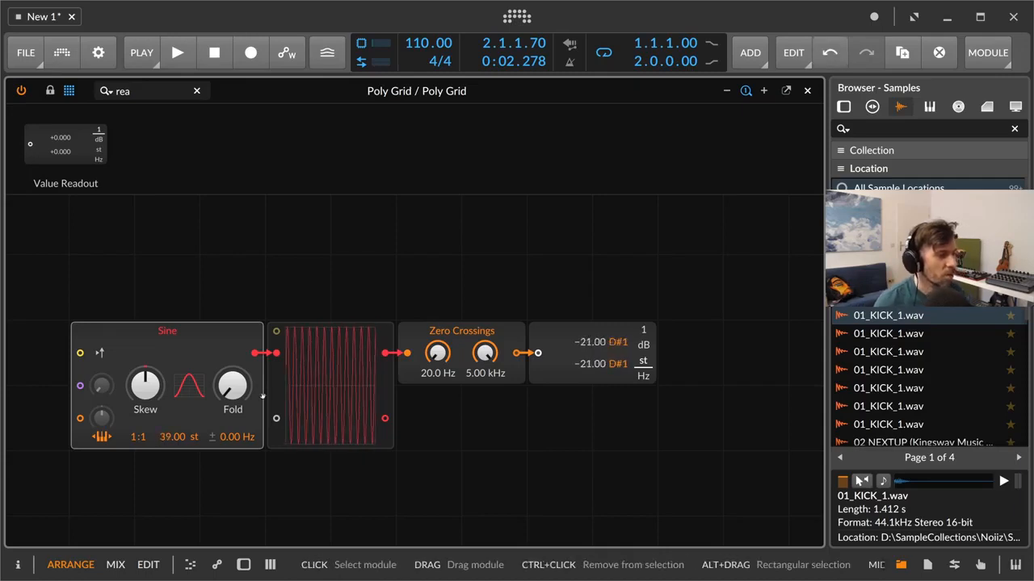
# Replace the Sine with an HW In module feeding the Oscilloscope and set its source to Ch1 LEFT
pyautogui.moveTo(233, 286); pyautogui.dragTo(312, 250)
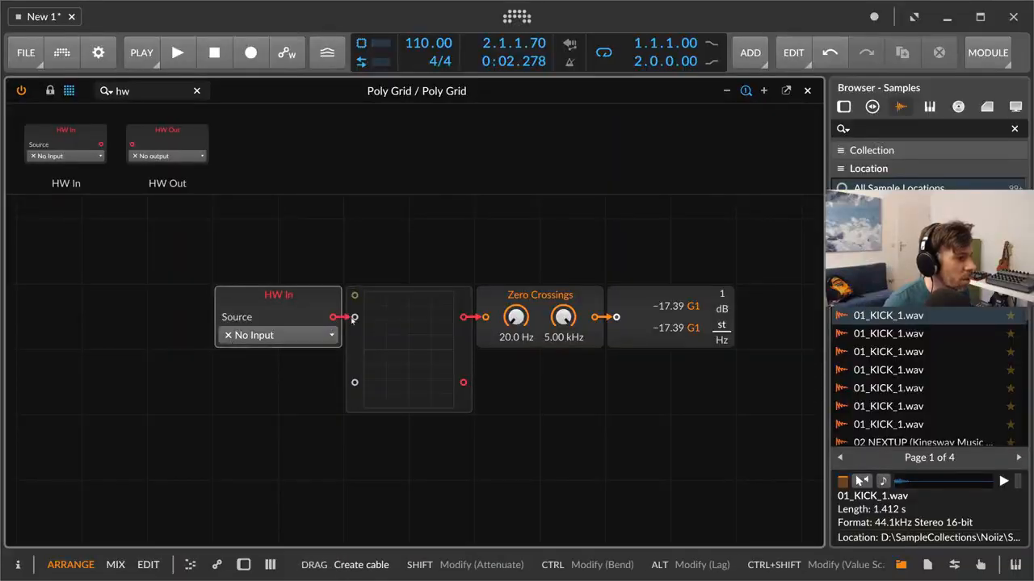
pyautogui.click(279, 335)
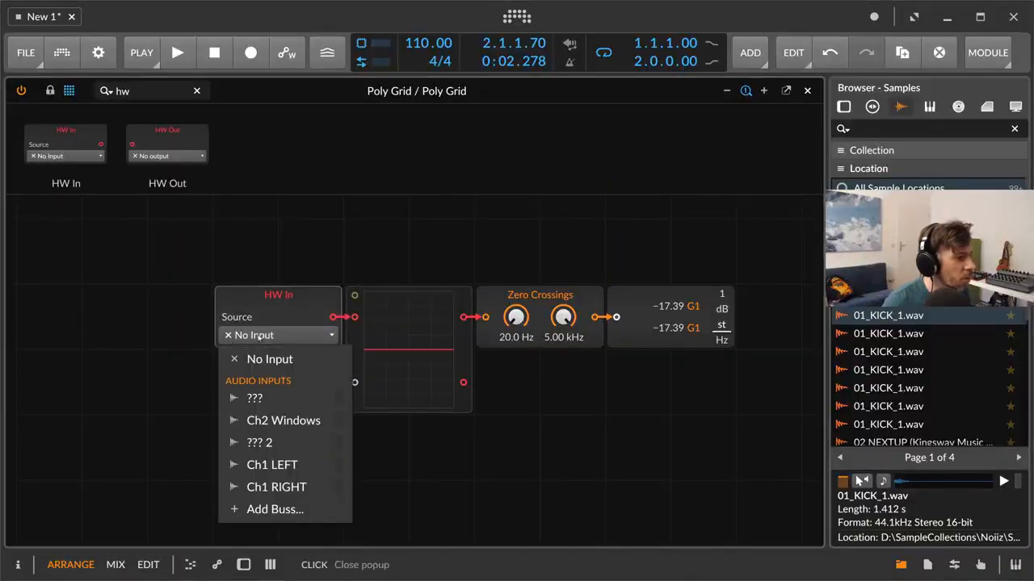
pyautogui.click(289, 466)
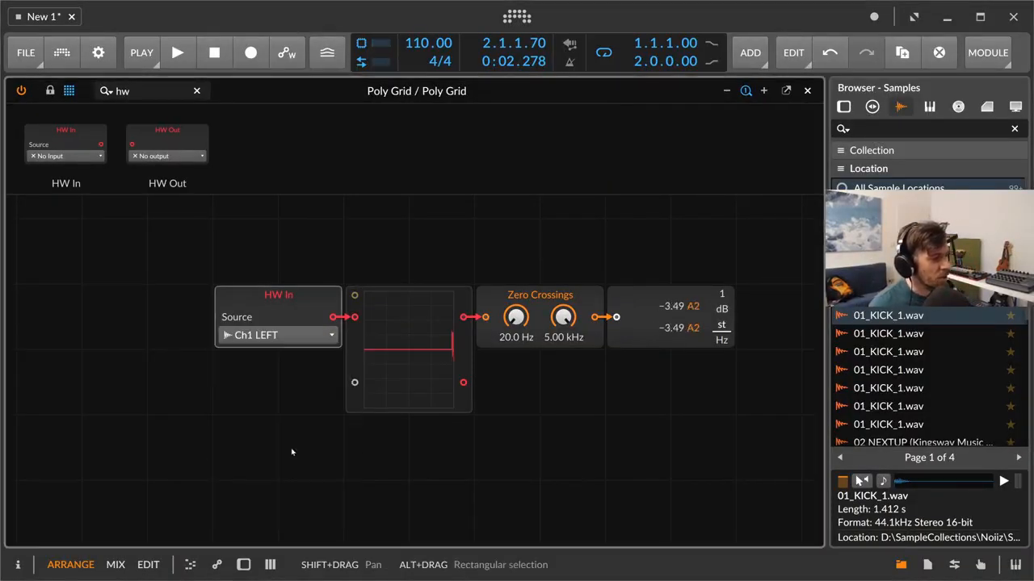
# Move HW In farther from Zero Crossings, place the Oscilloscope right beside it, and widen the scope to reach Zero Crossings
pyautogui.click(352, 346)
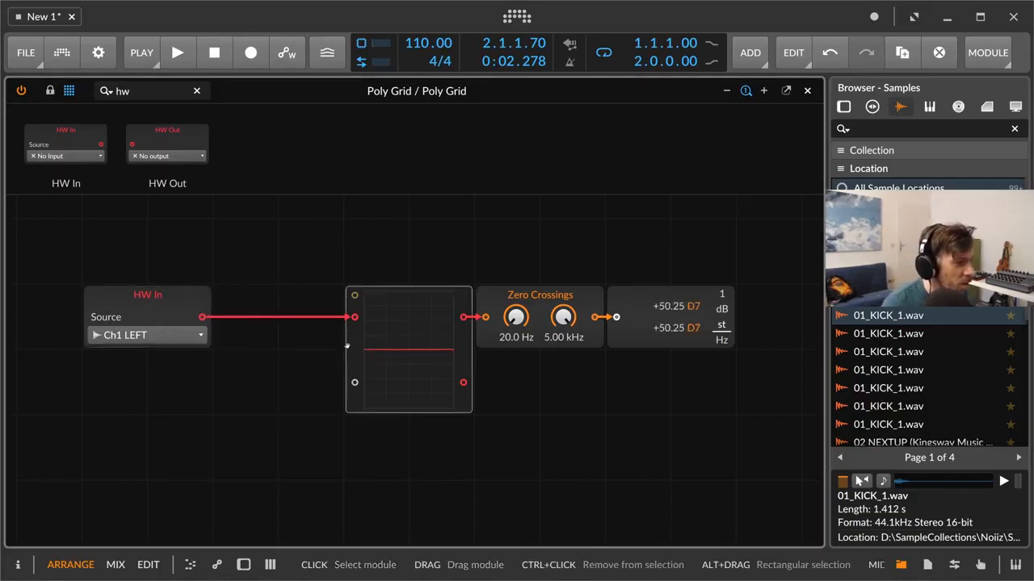
pyautogui.moveTo(351, 345); pyautogui.dragTo(221, 345)
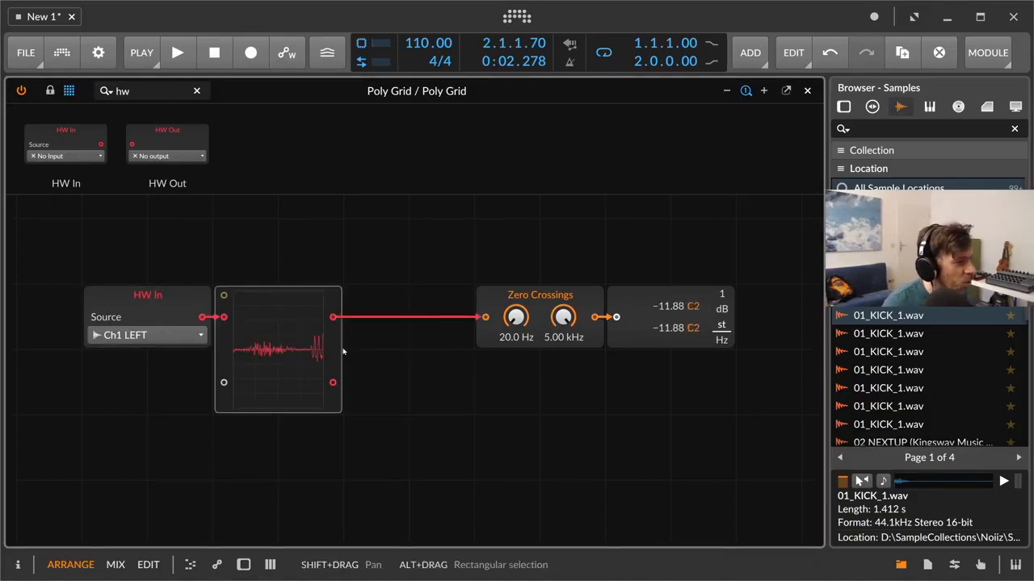
pyautogui.moveTo(346, 351); pyautogui.dragTo(473, 352)
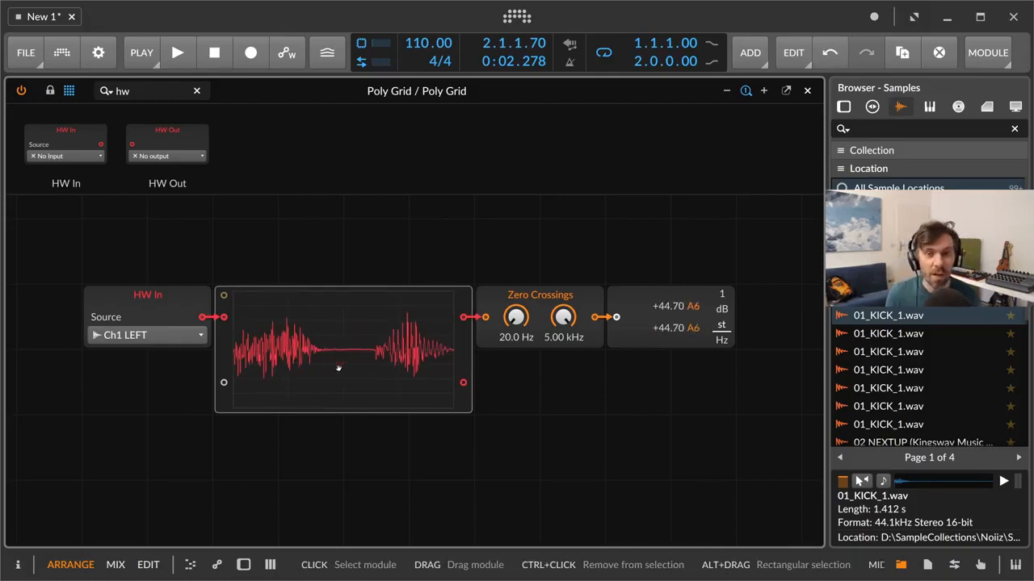
# Try a Zero Crossings high frequency of 2.94 kHz and reset it to 5.00 kHz
pyautogui.click(524, 297)
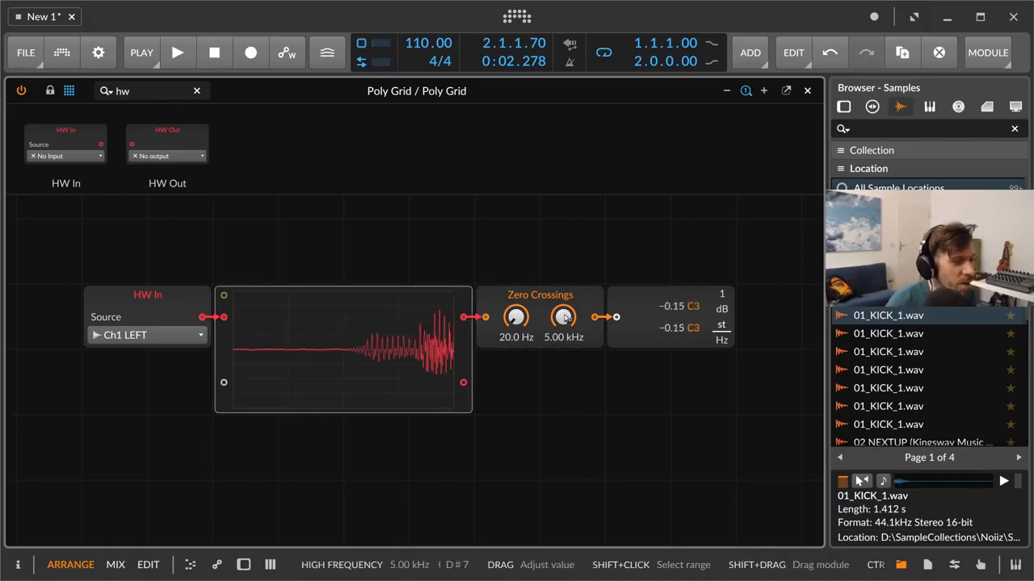
pyautogui.moveTo(563, 317); pyautogui.dragTo(563, 294)
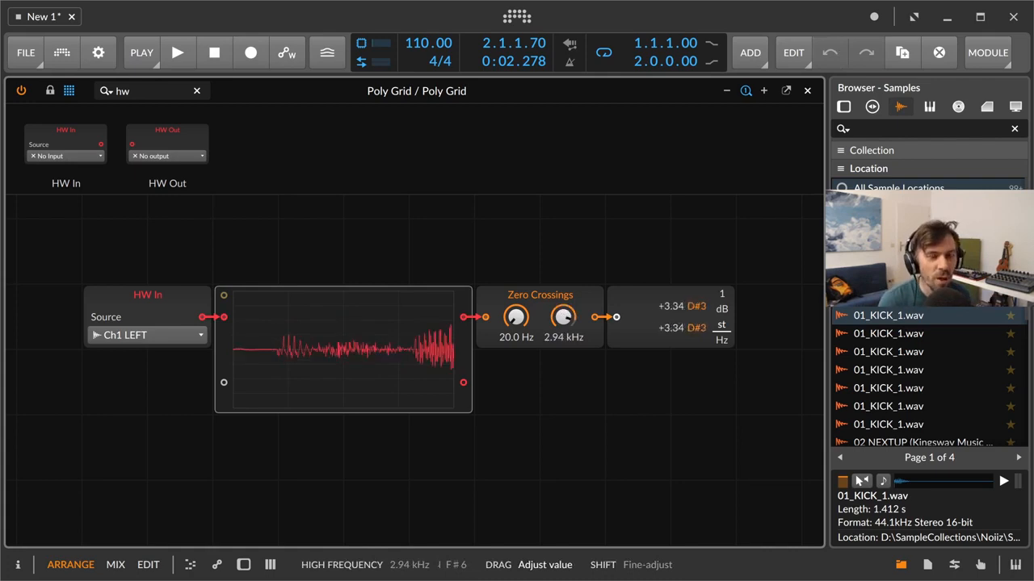
pyautogui.doubleClick(563, 316)
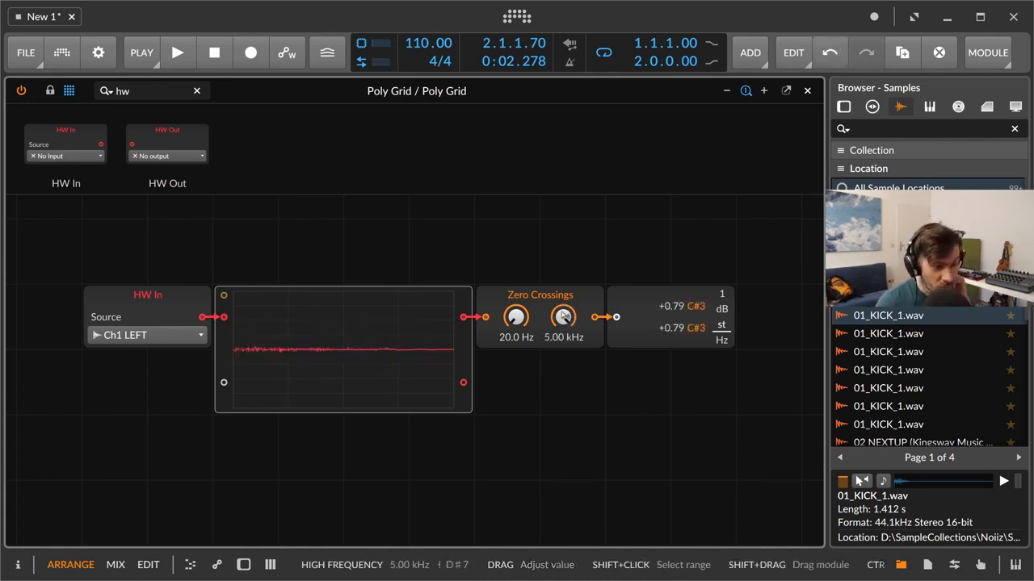
# Narrow the Oscilloscope and move it directly beside Zero Crossings, leaving a gap after HW In
pyautogui.moveTo(472, 355); pyautogui.dragTo(351, 355)
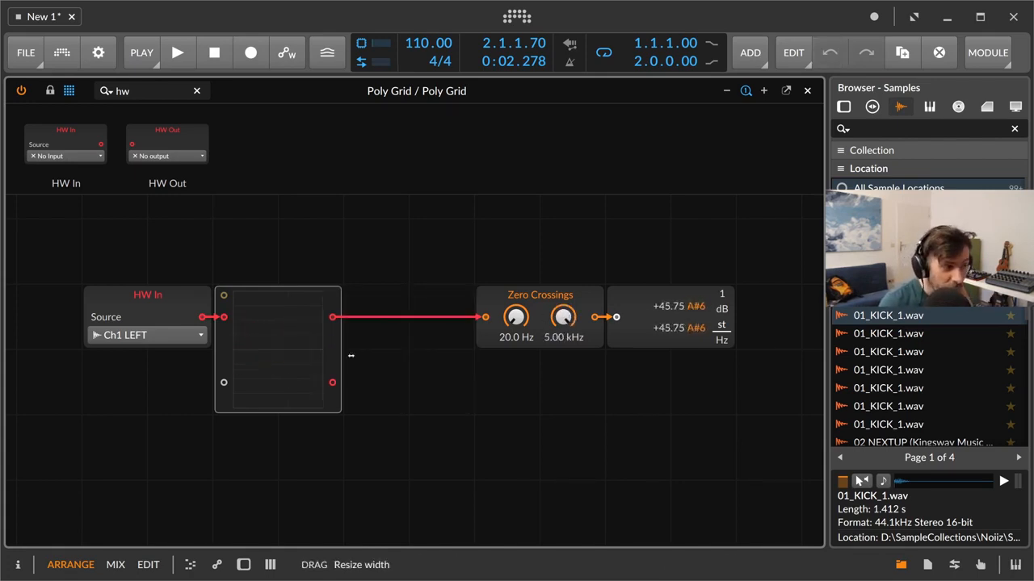
pyautogui.moveTo(250, 349); pyautogui.dragTo(381, 349)
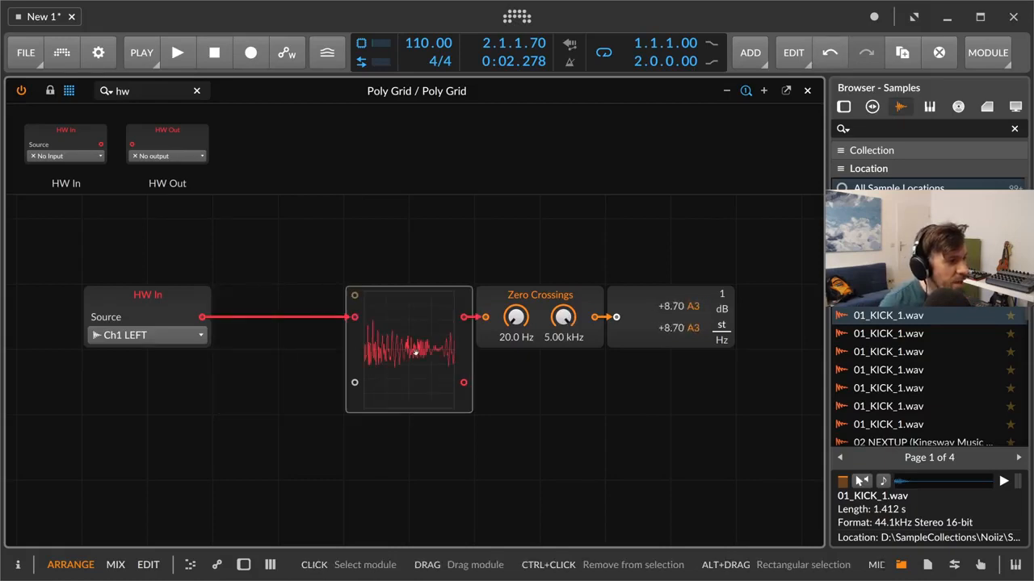
# Find the filter modules and insert a High-pass followed by a Low-pass between HW In and the Oscilloscope
pyautogui.click(478, 292)
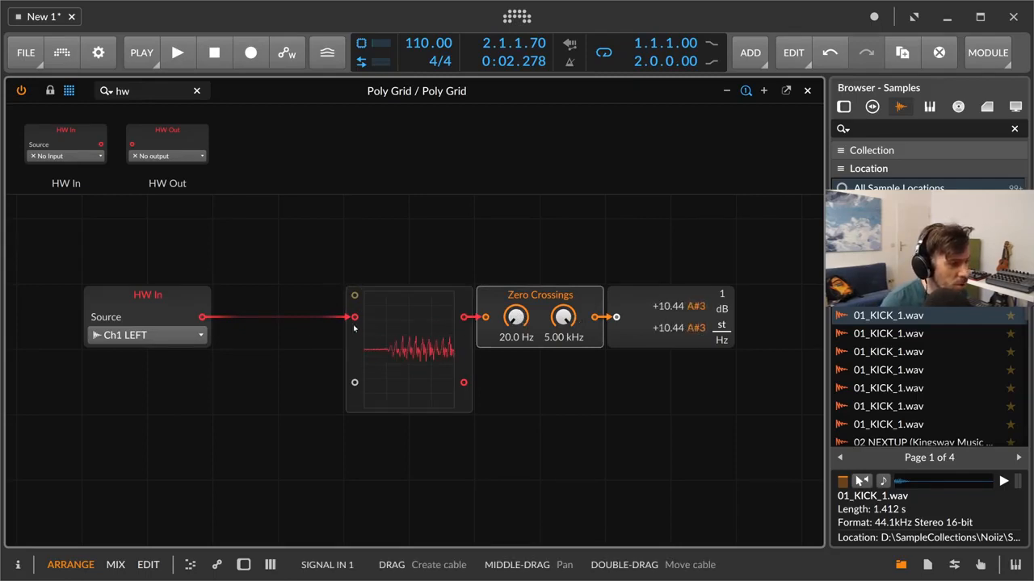
pyautogui.click(122, 91)
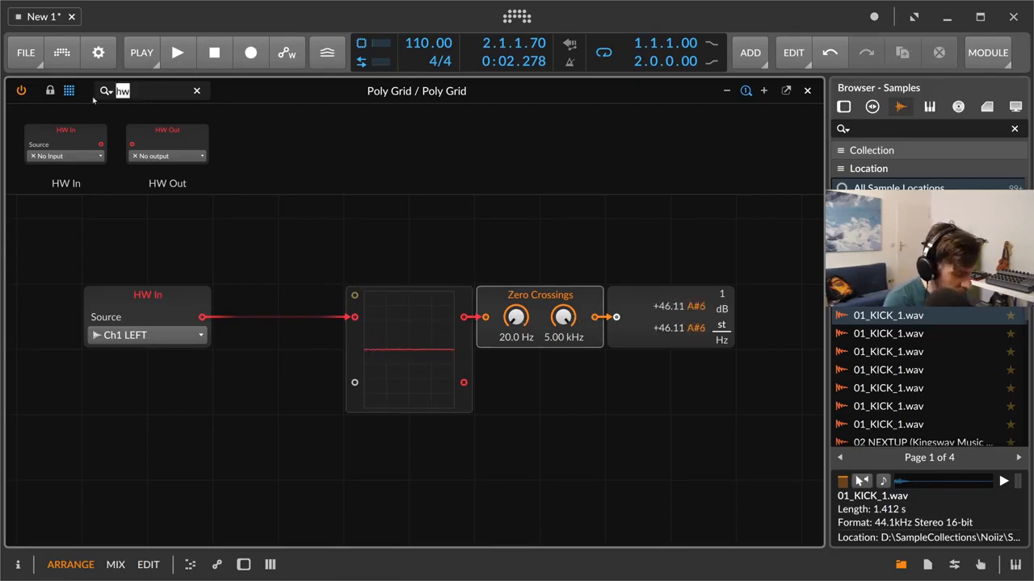
pyautogui.press('BackSpace')
pyautogui.write('filter')
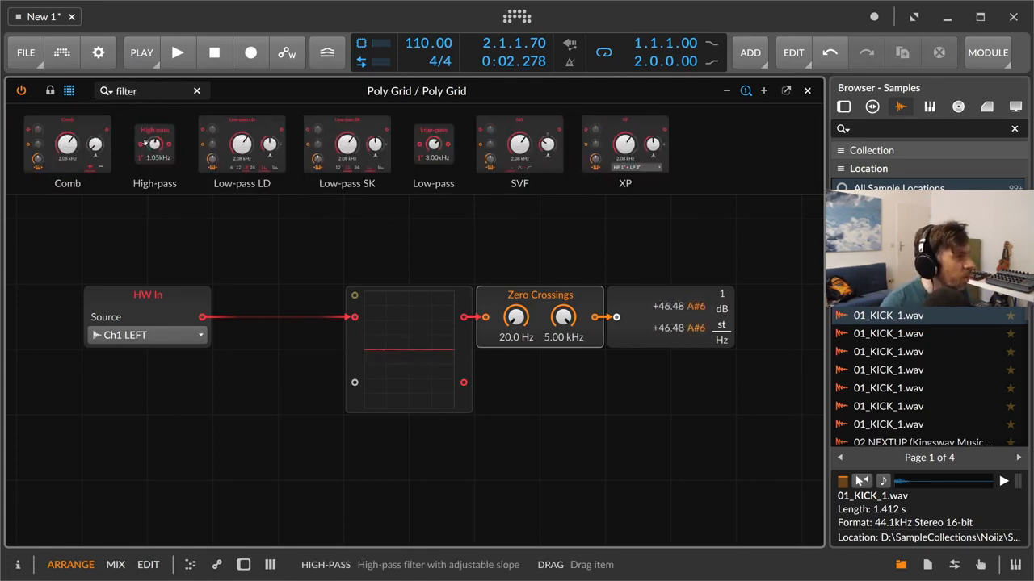
pyautogui.moveTo(154, 146); pyautogui.dragTo(245, 317)
pyautogui.moveTo(417, 152); pyautogui.dragTo(289, 299)
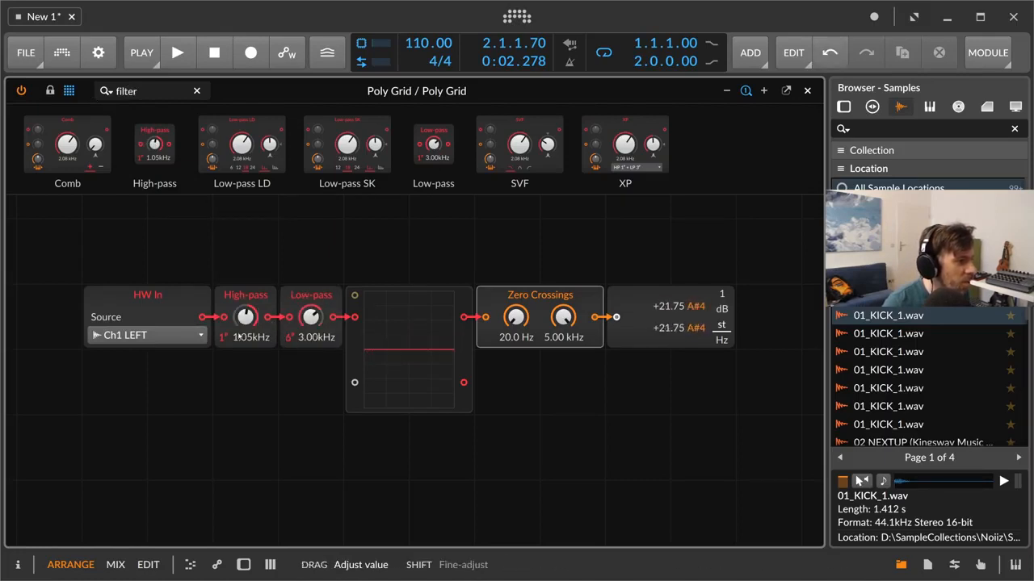
# Set both filter slopes to 6°, with the High-pass cutoff at 19.4 Hz and the Low-pass cutoff at 33.5 kHz
pyautogui.moveTo(224, 338); pyautogui.dragTo(245, 395)
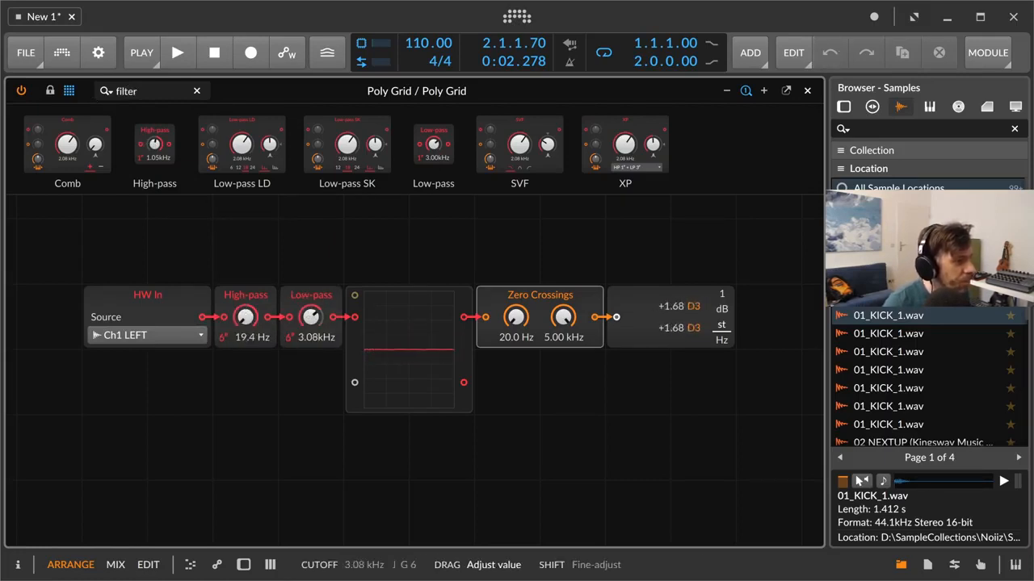
pyautogui.moveTo(311, 317); pyautogui.dragTo(311, 274)
pyautogui.click(253, 297)
pyautogui.click(286, 296)
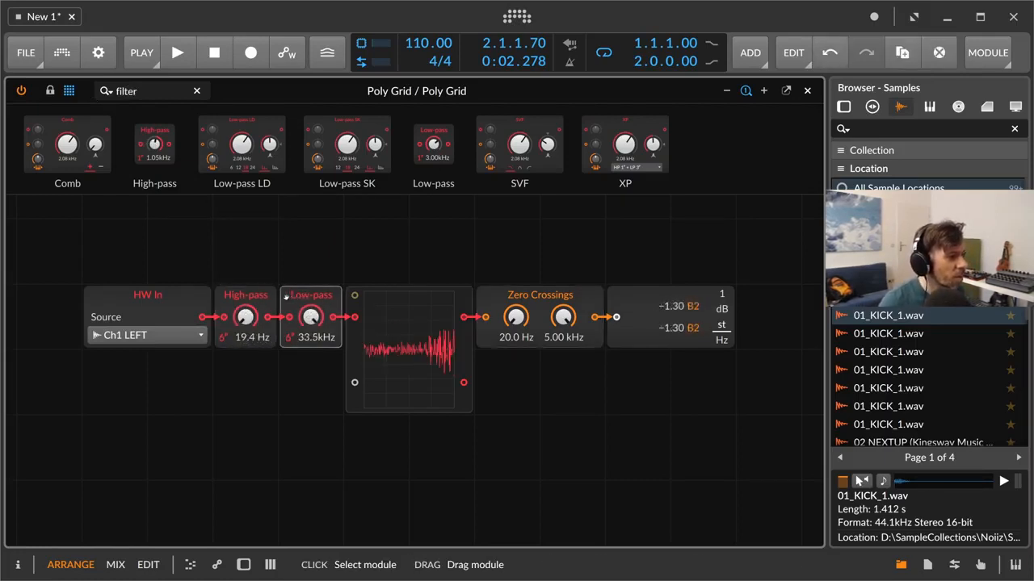
pyautogui.click(259, 297)
pyautogui.click(510, 296)
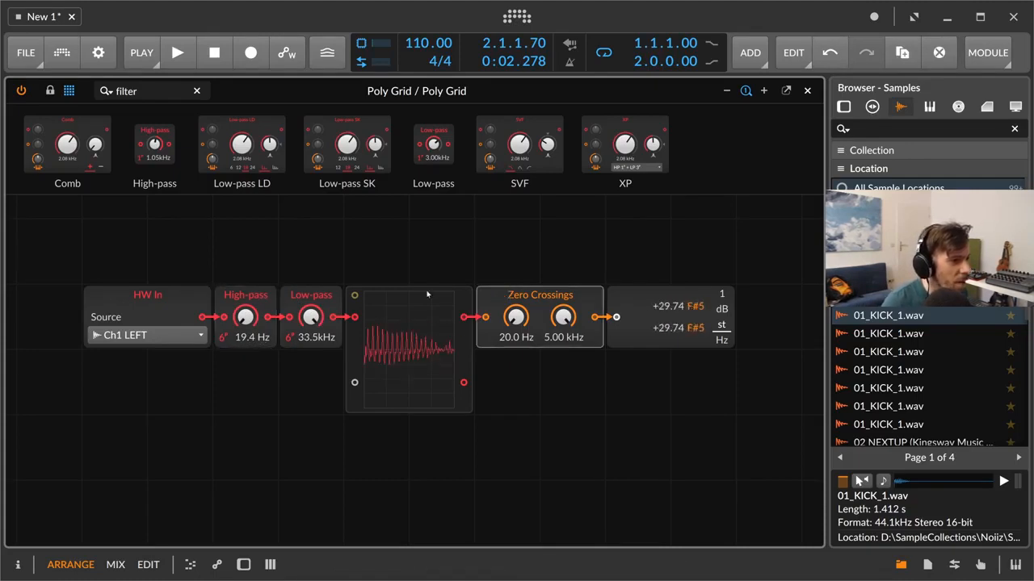
pyautogui.moveTo(564, 317)
pyautogui.mouseDown()
pyautogui.moveTo(564, 348)
pyautogui.moveTo(564, 317)
pyautogui.mouseUp()
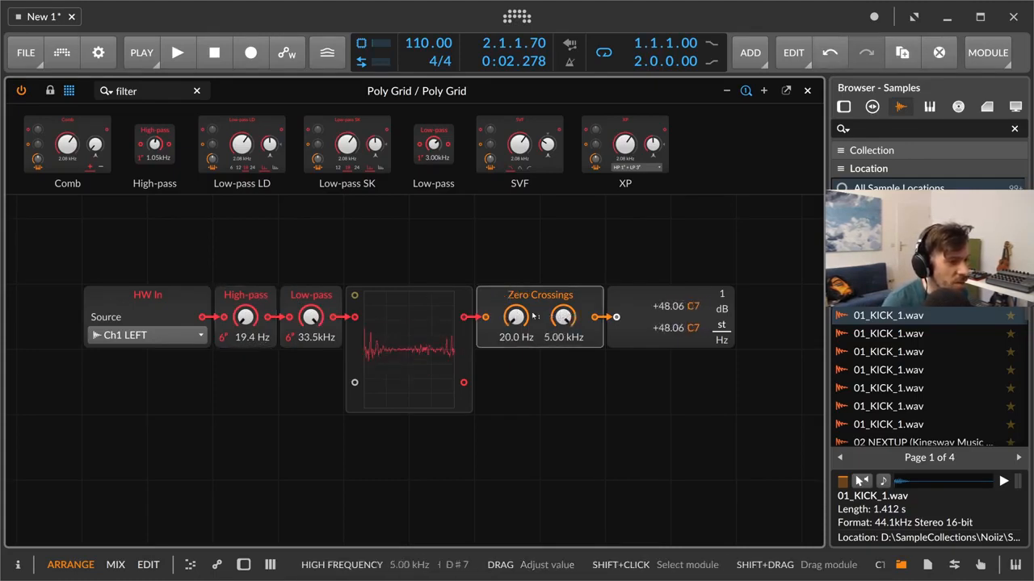
pyautogui.click(297, 302)
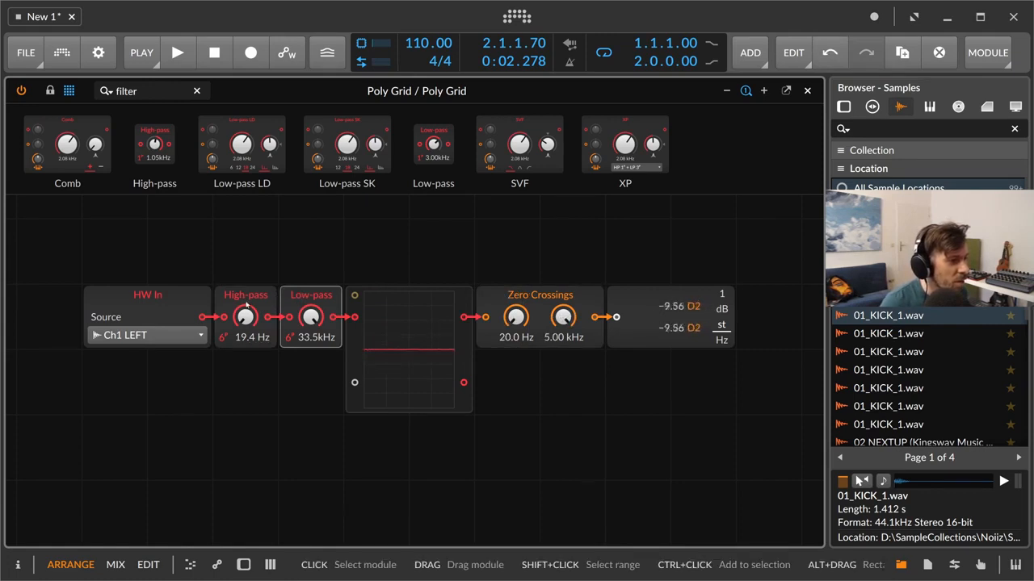
pyautogui.click(249, 300)
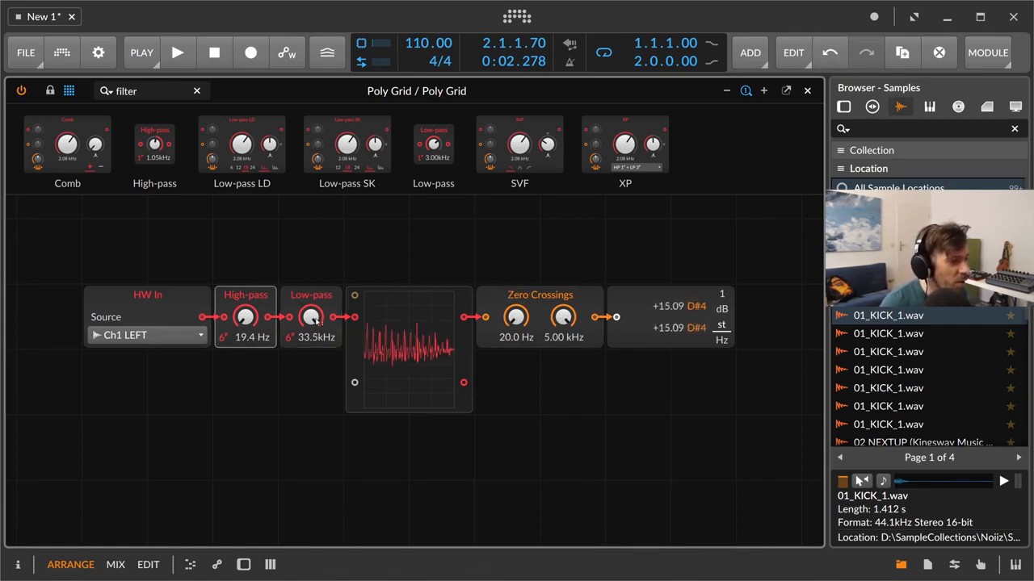
# Sweep the Low-pass cutoff between 33.5 kHz and 64.6 Hz and settle it at 129 Hz
pyautogui.moveTo(317, 320); pyautogui.dragTo(317, 363)
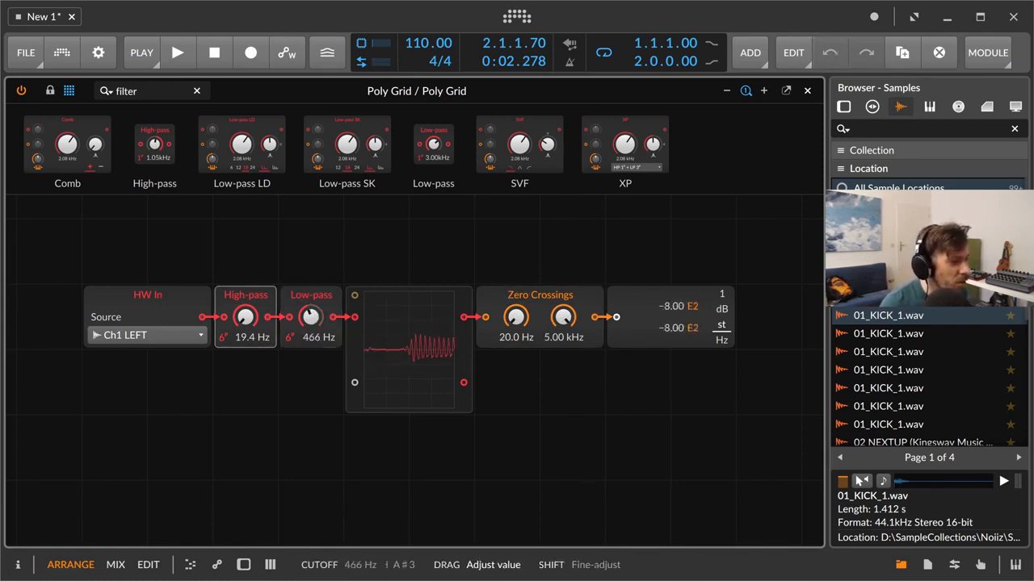
pyautogui.moveTo(311, 317); pyautogui.dragTo(311, 335)
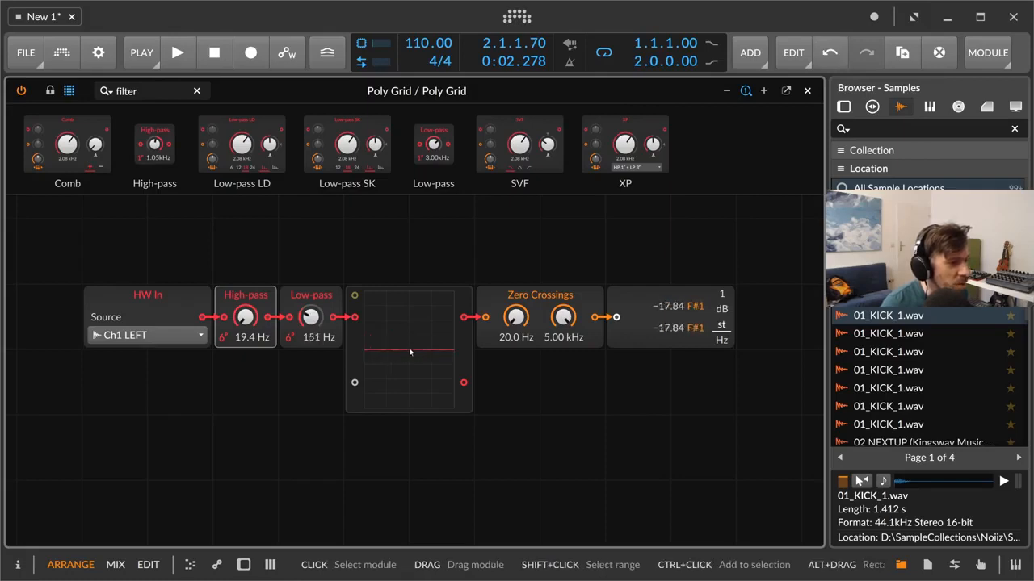
pyautogui.moveTo(312, 319); pyautogui.dragTo(313, 226)
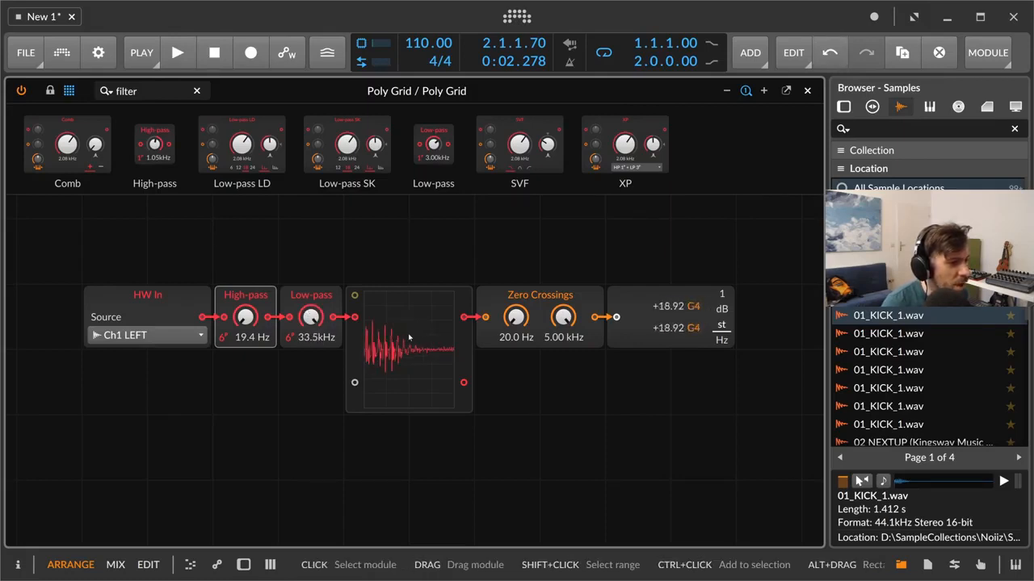
pyautogui.moveTo(317, 321)
pyautogui.mouseDown()
pyautogui.moveTo(318, 331)
pyautogui.moveTo(311, 285)
pyautogui.moveTo(311, 326)
pyautogui.mouseUp()
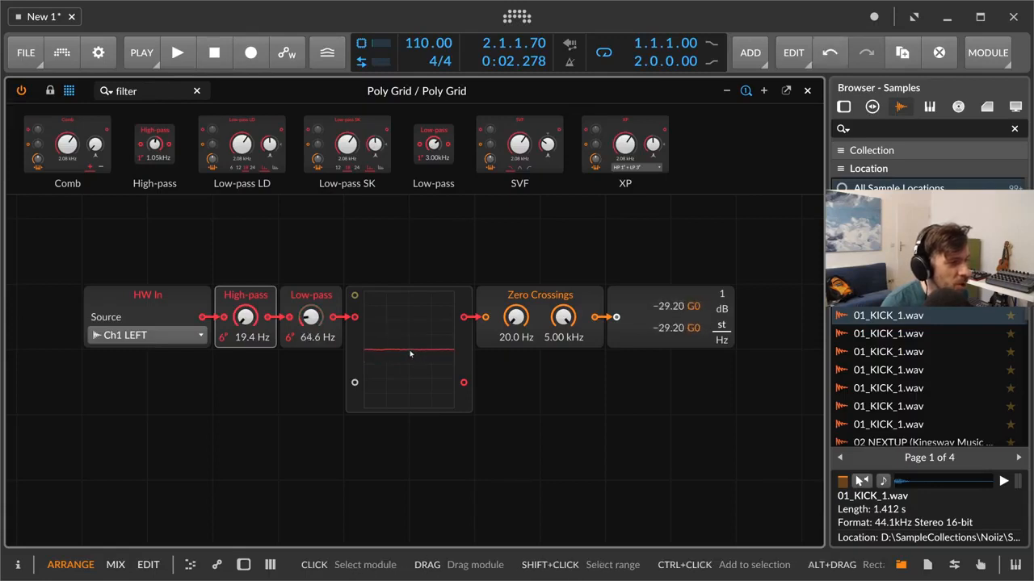
pyautogui.moveTo(333, 319); pyautogui.dragTo(333, 304)
# Insert a Gain - Vol module between the Low-pass and the Oscilloscope and raise it to +14.5 dB
pyautogui.moveTo(146, 94); pyautogui.dragTo(93, 97)
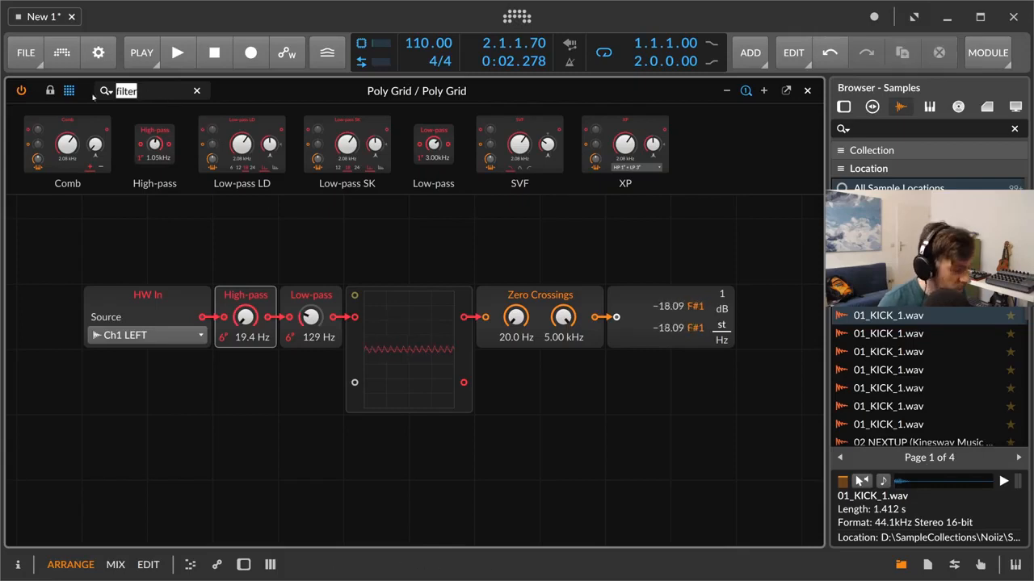
pyautogui.write('vol')
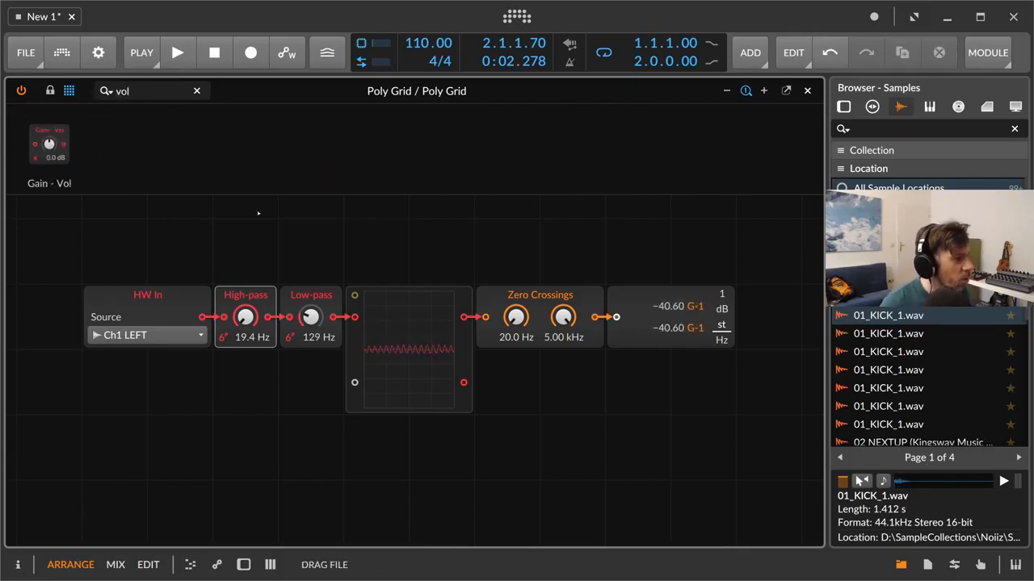
pyautogui.moveTo(258, 214); pyautogui.dragTo(344, 317)
pyautogui.moveTo(370, 366); pyautogui.dragTo(313, 355)
pyautogui.moveTo(320, 304); pyautogui.dragTo(319, 247)
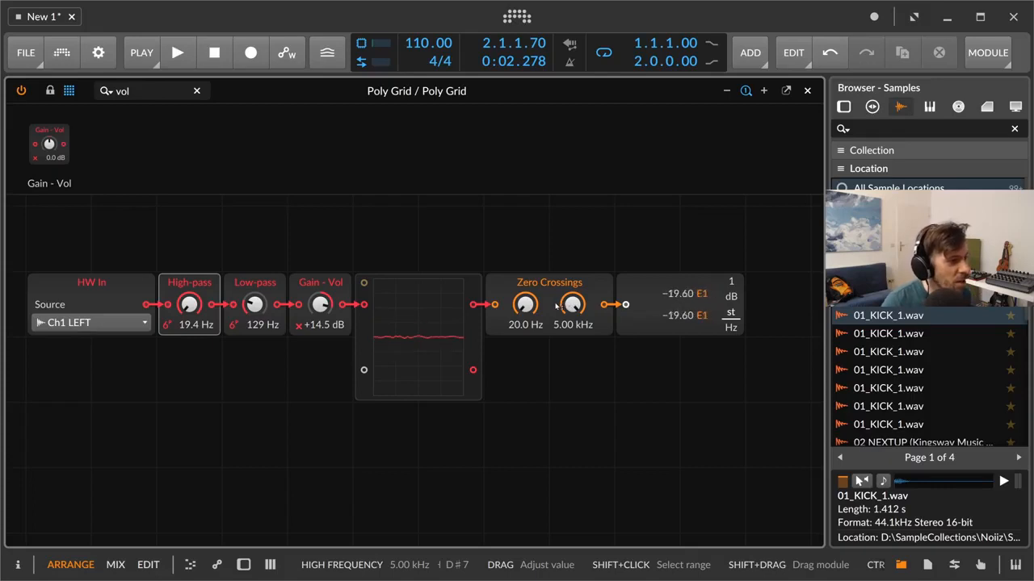
# Lower the Zero Crossings high frequency in stages to 172 Hz and reduce Gain - Vol to +12.5 dB
pyautogui.click(519, 285)
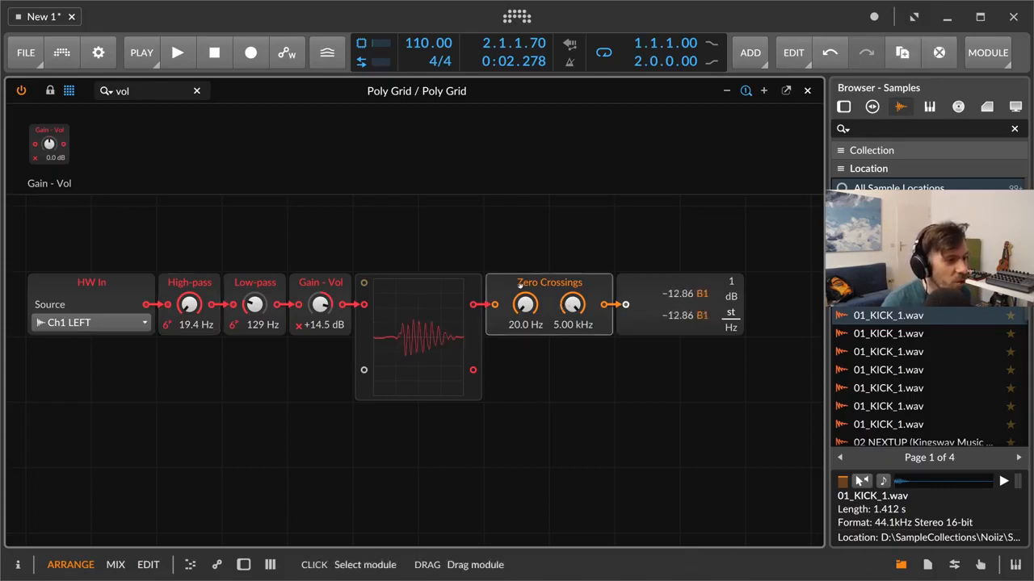
pyautogui.moveTo(572, 305); pyautogui.dragTo(572, 356)
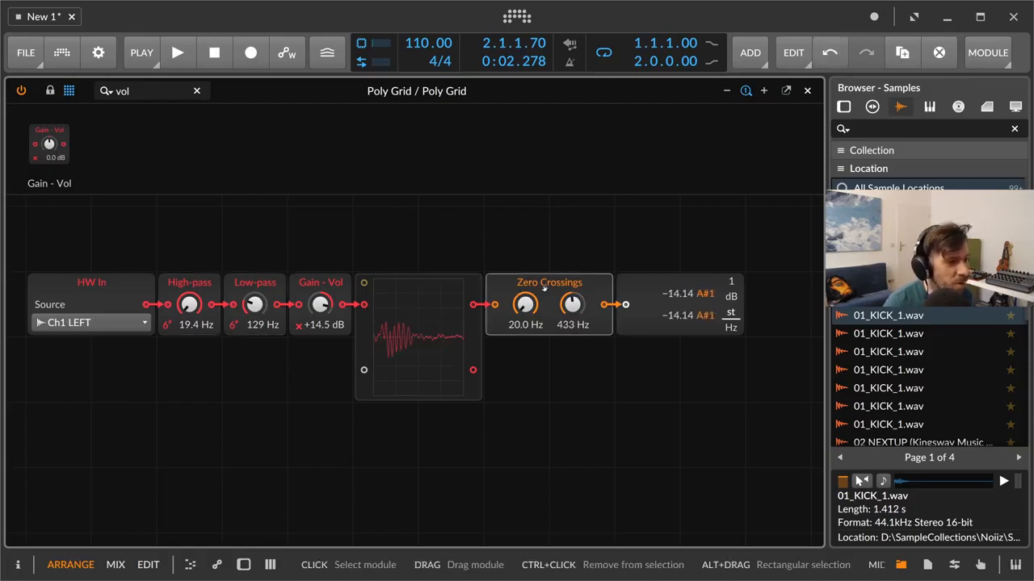
pyautogui.moveTo(572, 304)
pyautogui.mouseDown()
pyautogui.moveTo(572, 292)
pyautogui.moveTo(572, 302)
pyautogui.mouseUp()
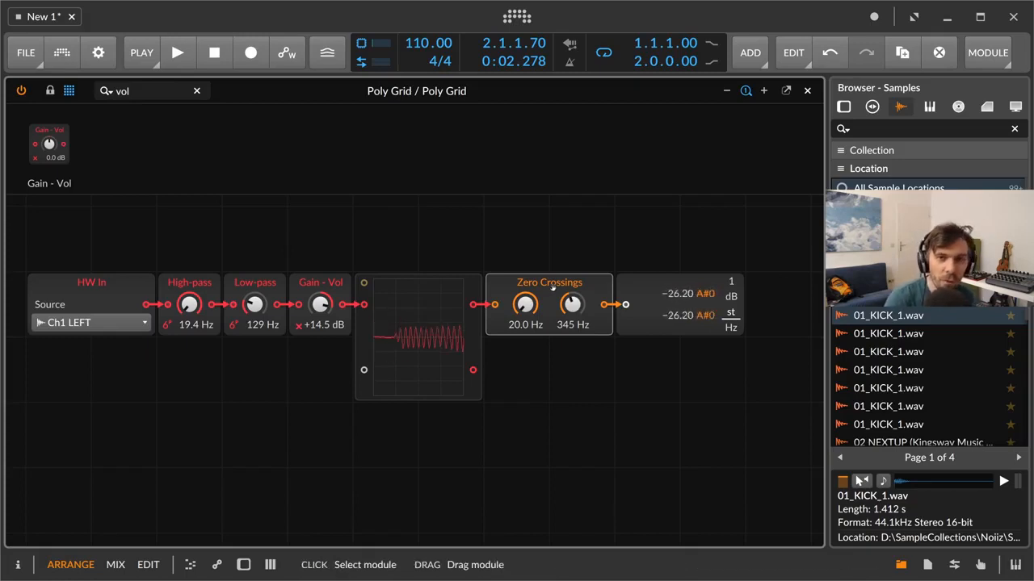
pyautogui.moveTo(571, 300); pyautogui.dragTo(572, 303)
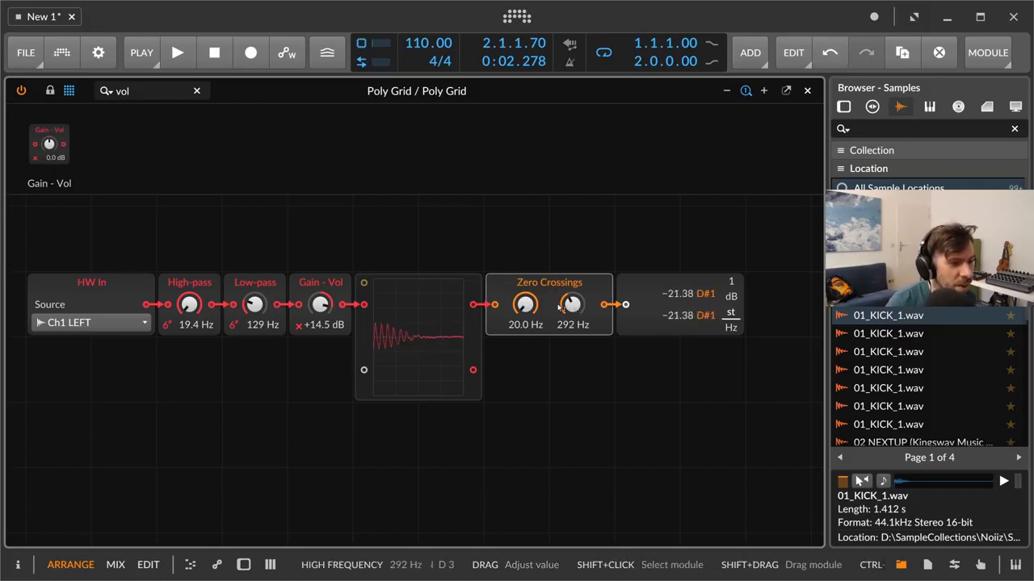
pyautogui.moveTo(560, 299); pyautogui.dragTo(560, 317)
pyautogui.moveTo(320, 305); pyautogui.dragTo(321, 310)
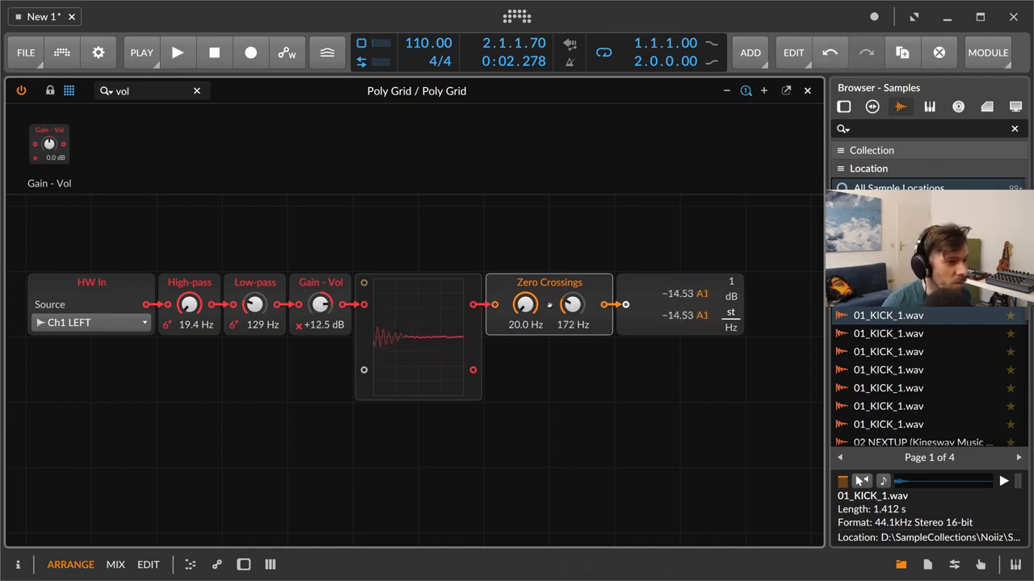
# Delete the value readout module connected after Zero Crossings
pyautogui.click(645, 265)
pyautogui.click(648, 291)
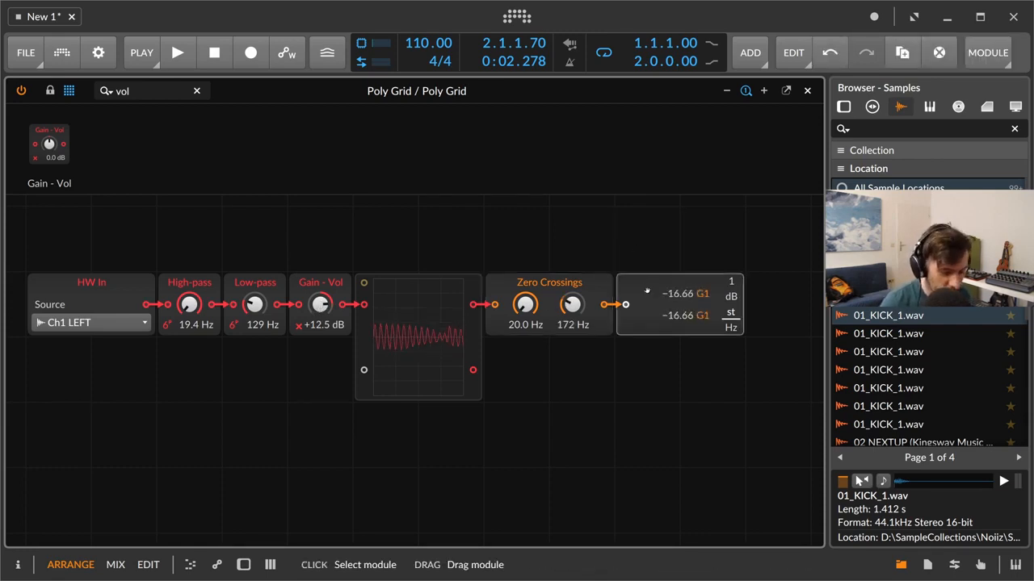
pyautogui.press('Delete')
# Add a Sine oscillator to the grid directly below the Oscilloscope
pyautogui.moveTo(471, 235); pyautogui.dragTo(478, 206)
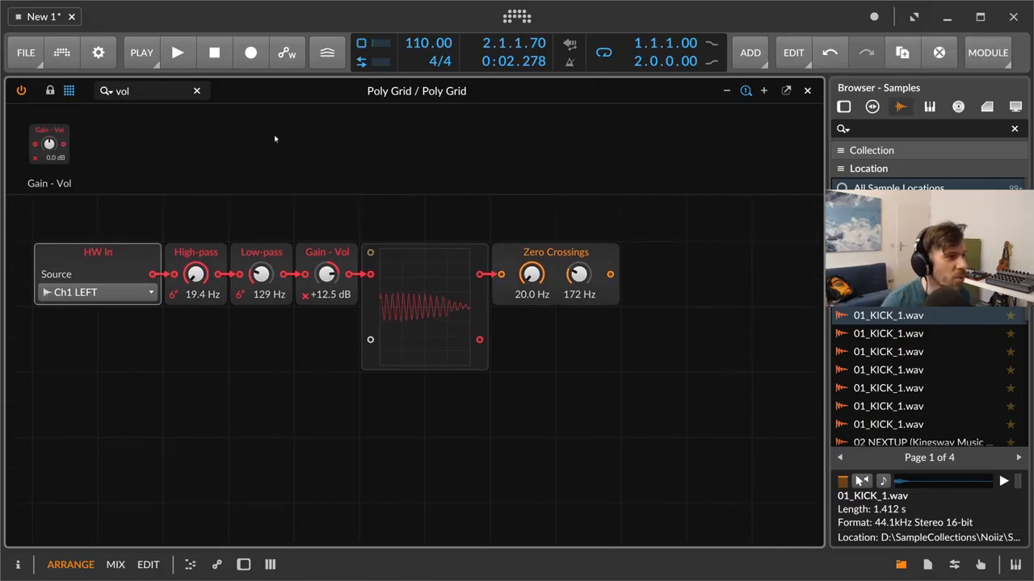
pyautogui.click(129, 90)
pyautogui.moveTo(129, 91); pyautogui.dragTo(76, 95)
pyautogui.write('sine')
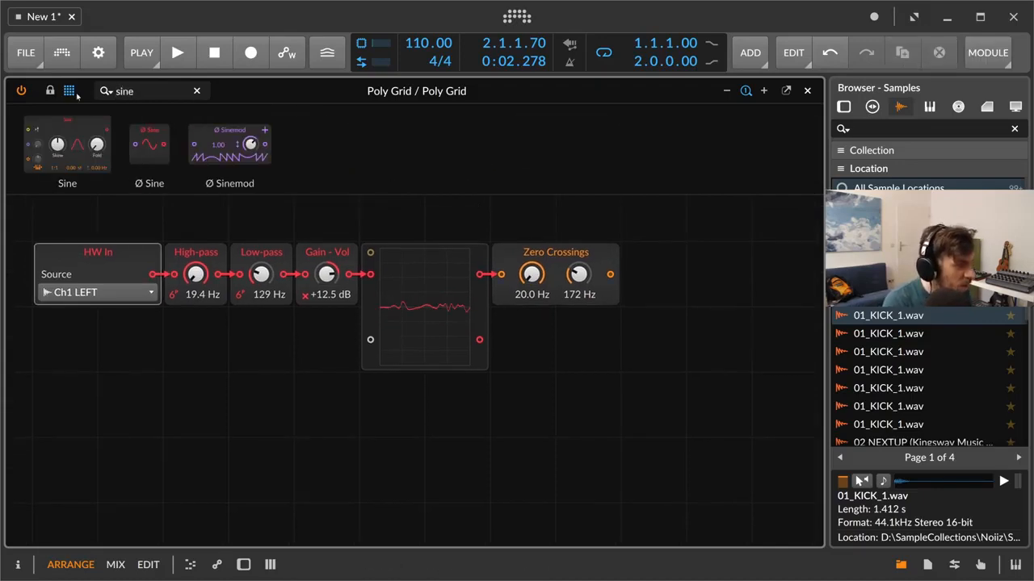
pyautogui.moveTo(81, 146); pyautogui.dragTo(327, 387)
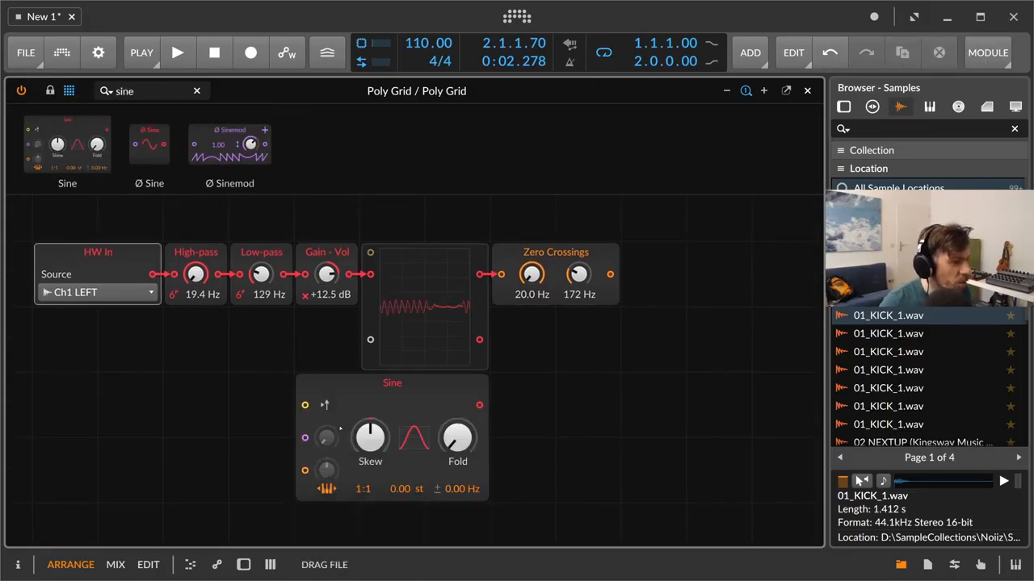
pyautogui.click(368, 414)
pyautogui.moveTo(523, 389); pyautogui.dragTo(545, 359)
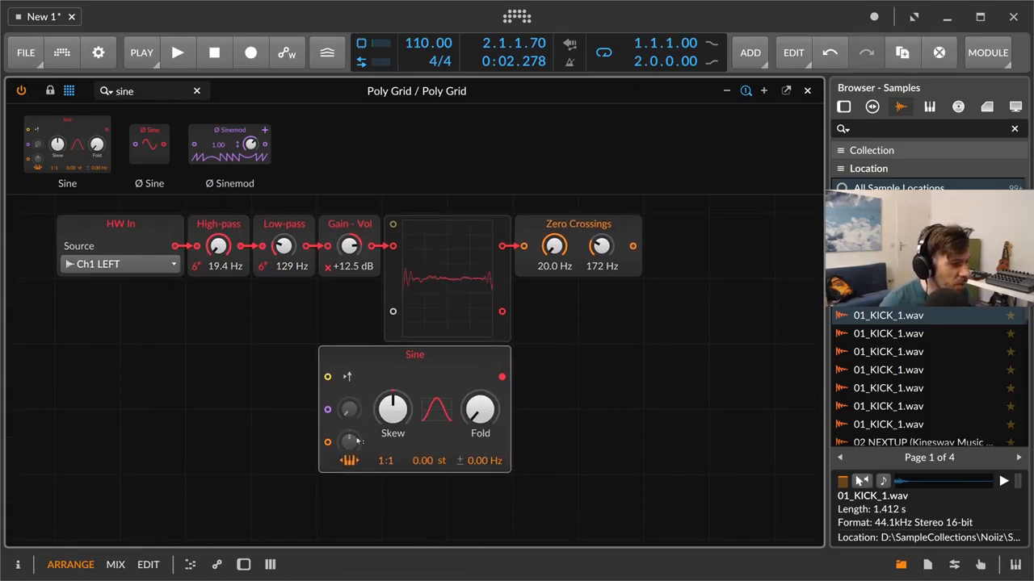
# Turn off the Sine's keyboard tracking, raise its pitch modulation to maximum, and connect the Zero Crossings output to its pitch input
pyautogui.click(352, 462)
pyautogui.moveTo(351, 449); pyautogui.dragTo(351, 365)
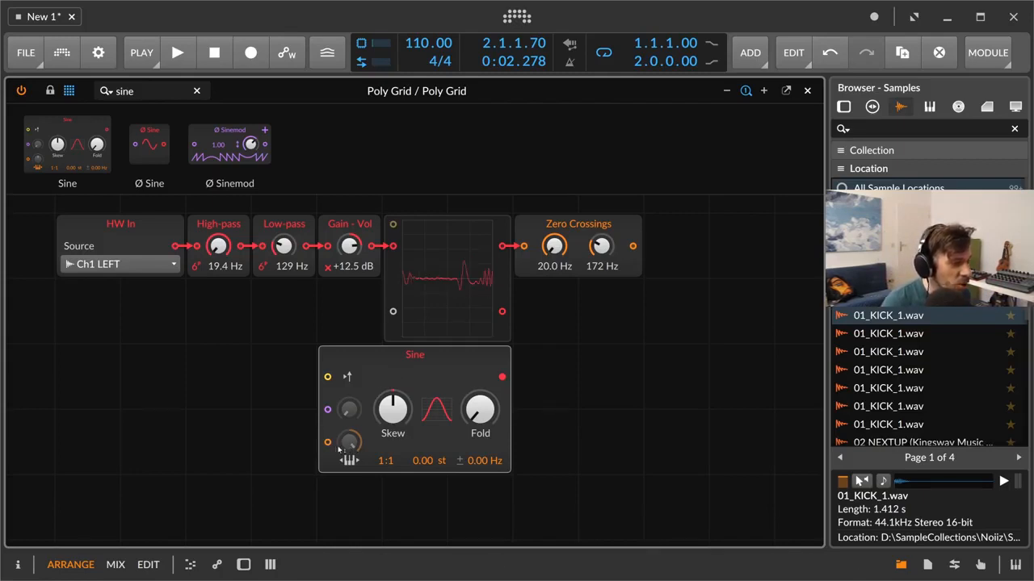
pyautogui.moveTo(633, 247); pyautogui.dragTo(344, 428)
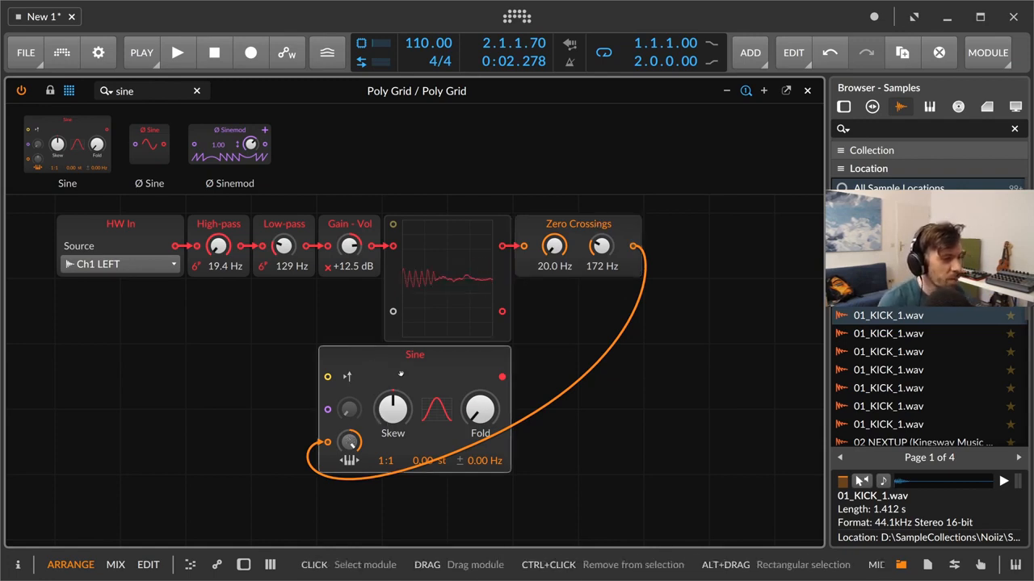
# Add a Gain - Vol module at the Sine's output and set it to -Inf dB
pyautogui.click(123, 91)
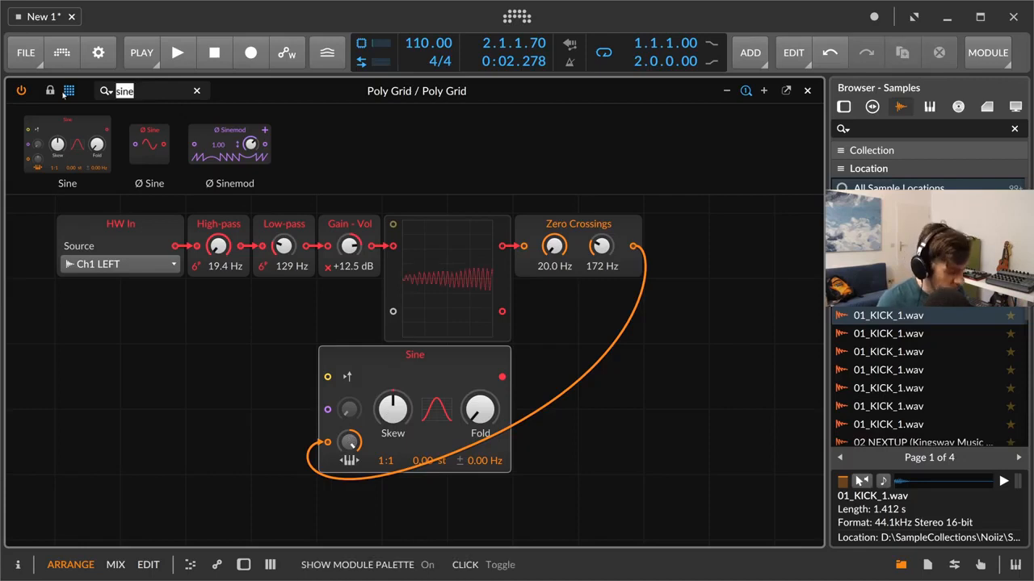
pyautogui.press('BackSpace')
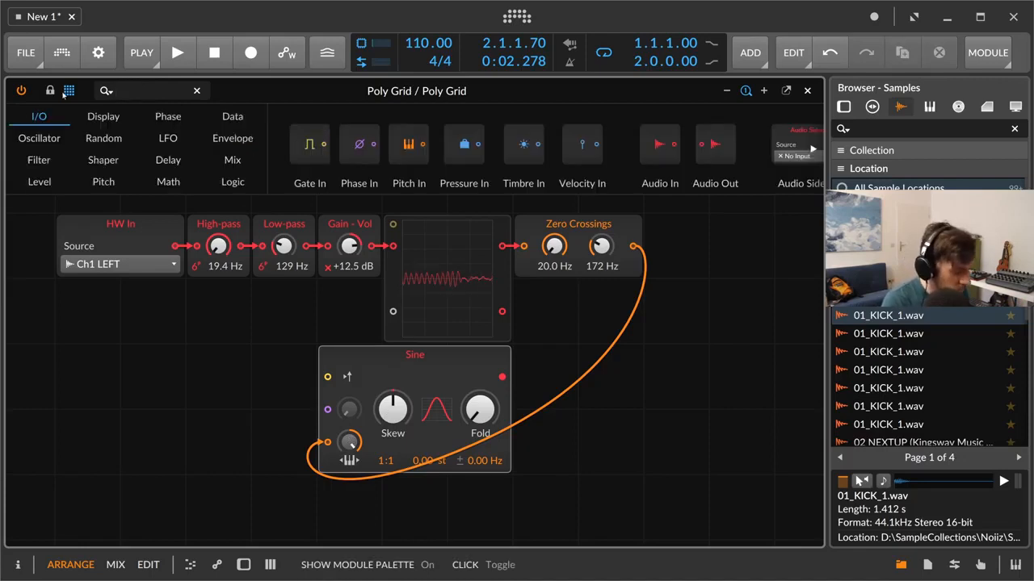
pyautogui.write('vol')
pyautogui.moveTo(49, 145); pyautogui.dragTo(545, 460)
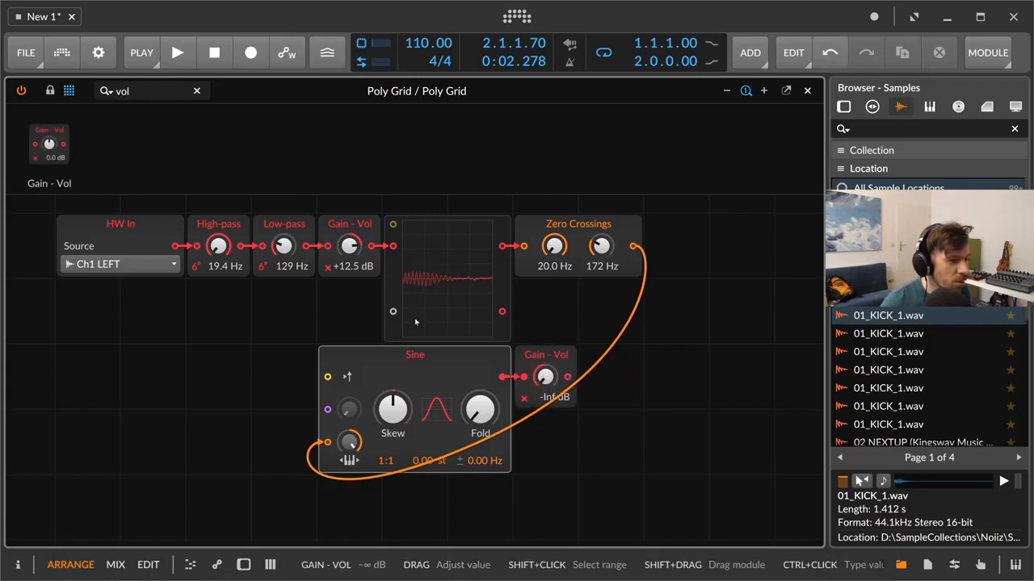
# Add an Audio Out after the Sine's Gain - Vol and reset that gain to 0.0 dB
pyautogui.moveTo(132, 91); pyautogui.dragTo(65, 98)
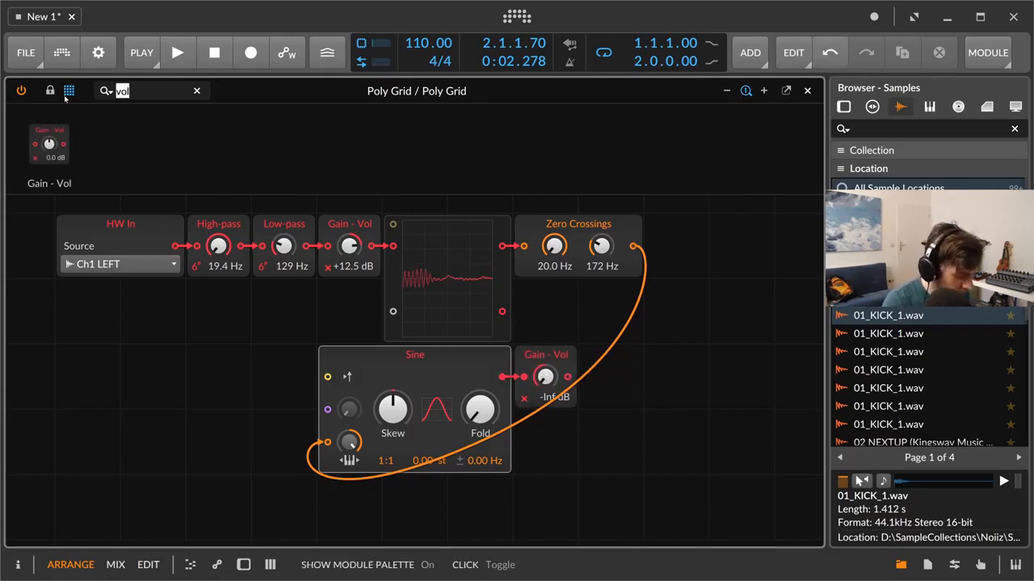
pyautogui.write('out')
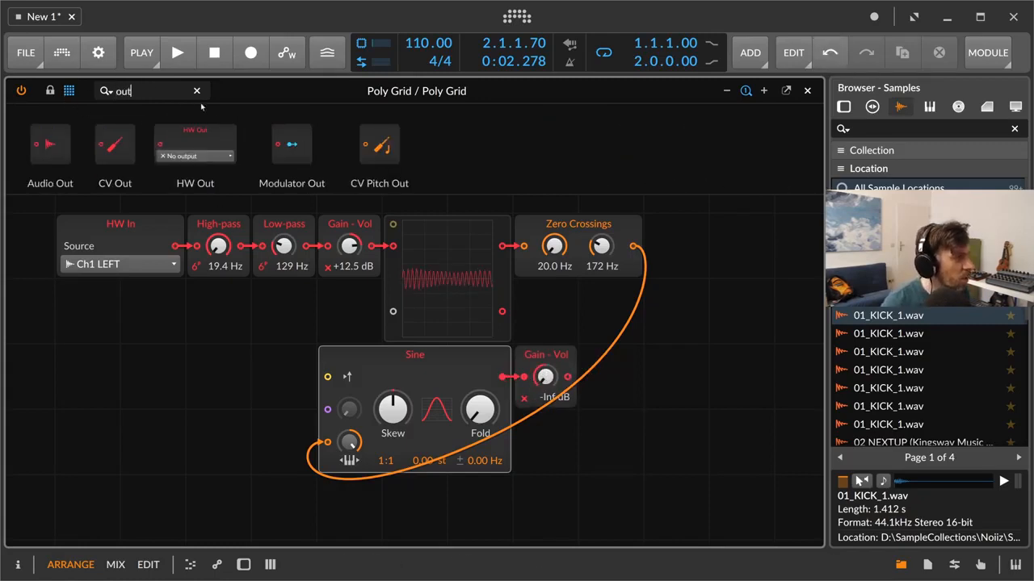
pyautogui.moveTo(53, 144); pyautogui.dragTo(567, 377)
pyautogui.doubleClick(549, 379)
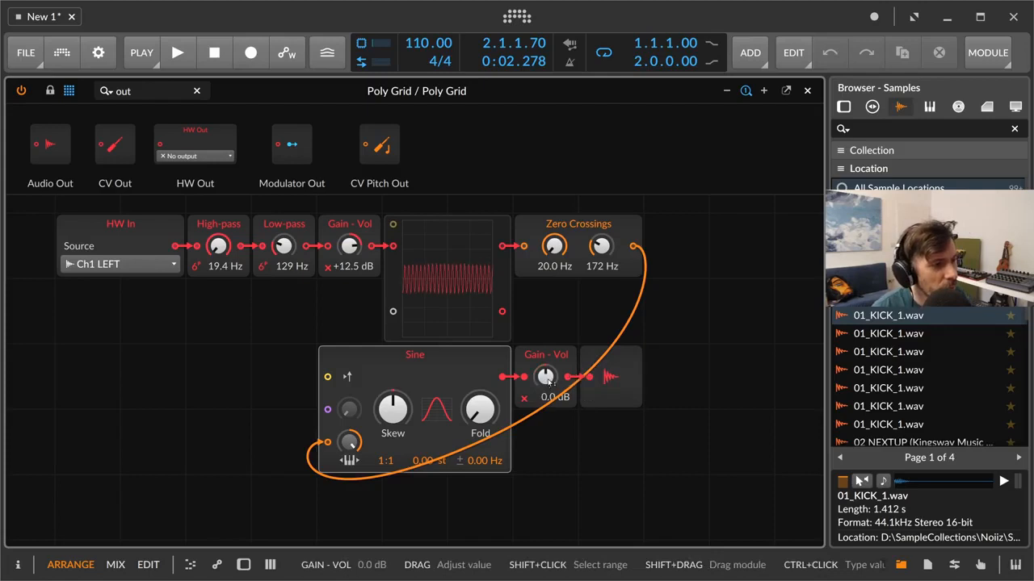
# Audition the tracked Sine with its Gain - Vol raised to +2.8 dB, and mute it again at -Inf dB
pyautogui.moveTo(548, 381); pyautogui.dragTo(548, 363)
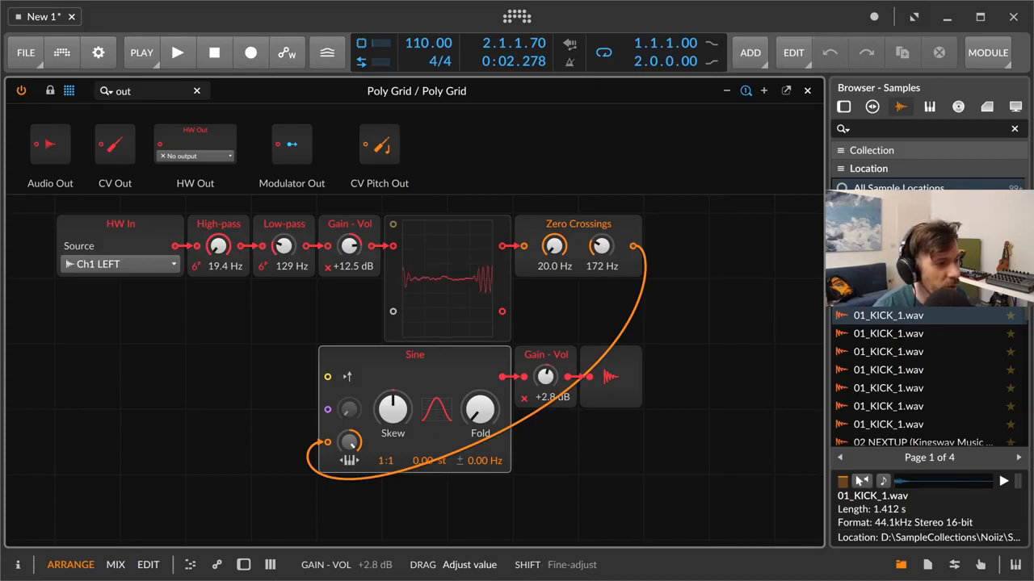
pyautogui.moveTo(545, 376); pyautogui.dragTo(544, 477)
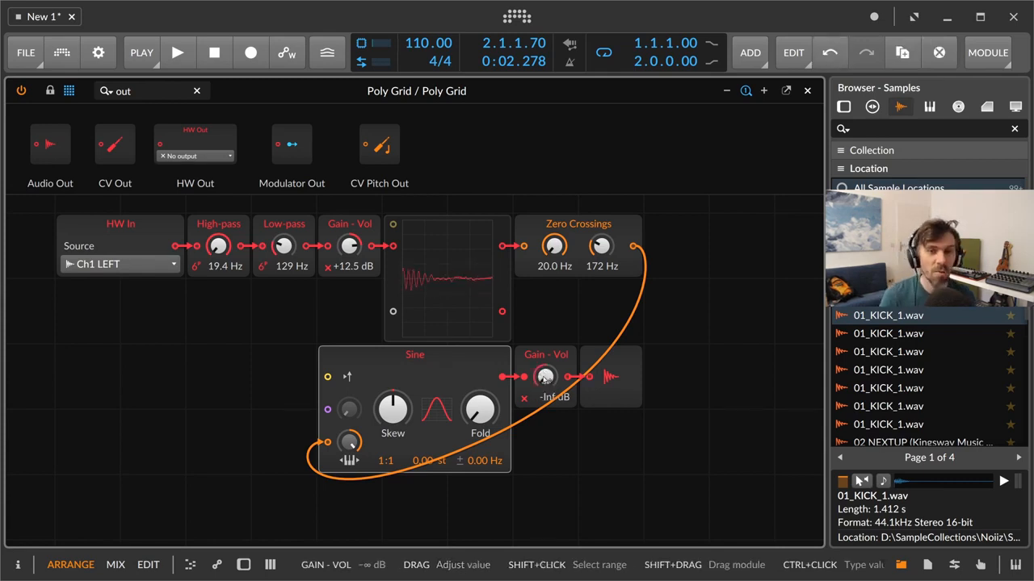
pyautogui.moveTo(305, 303); pyautogui.dragTo(314, 317)
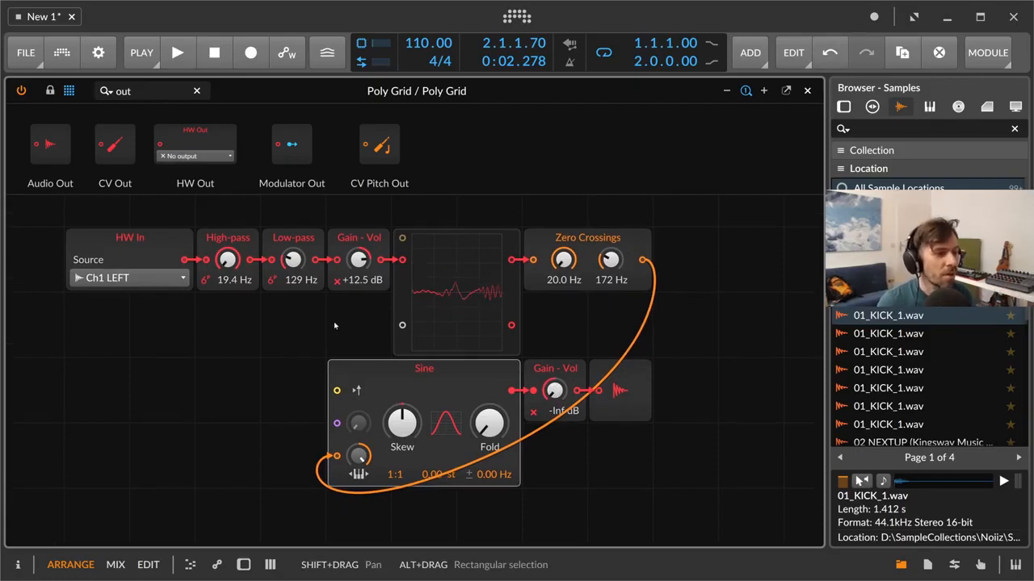
pyautogui.moveTo(334, 322); pyautogui.dragTo(346, 338)
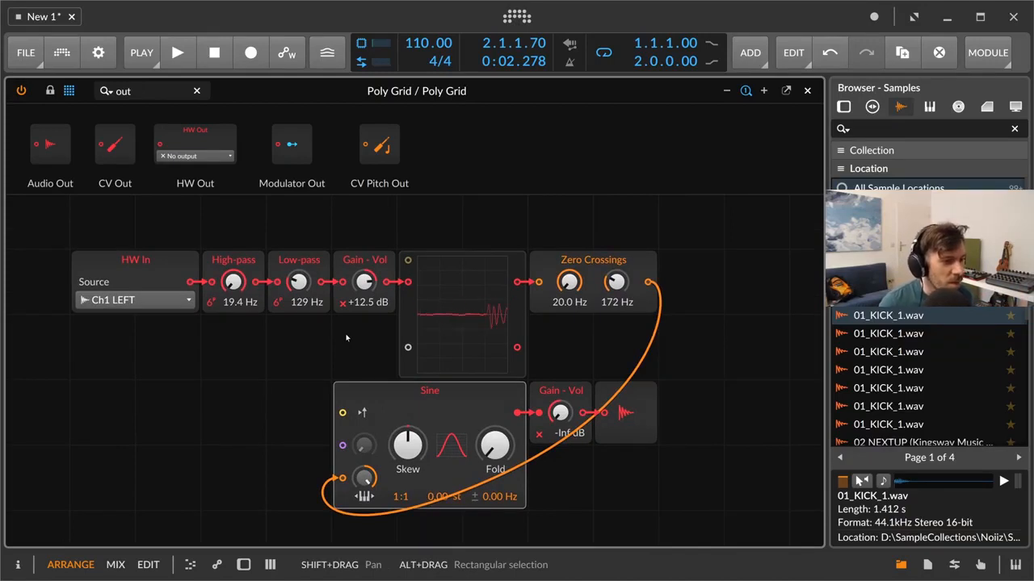
pyautogui.moveTo(344, 331); pyautogui.dragTo(345, 327)
pyautogui.moveTo(397, 238); pyautogui.dragTo(402, 231)
pyautogui.click(573, 254)
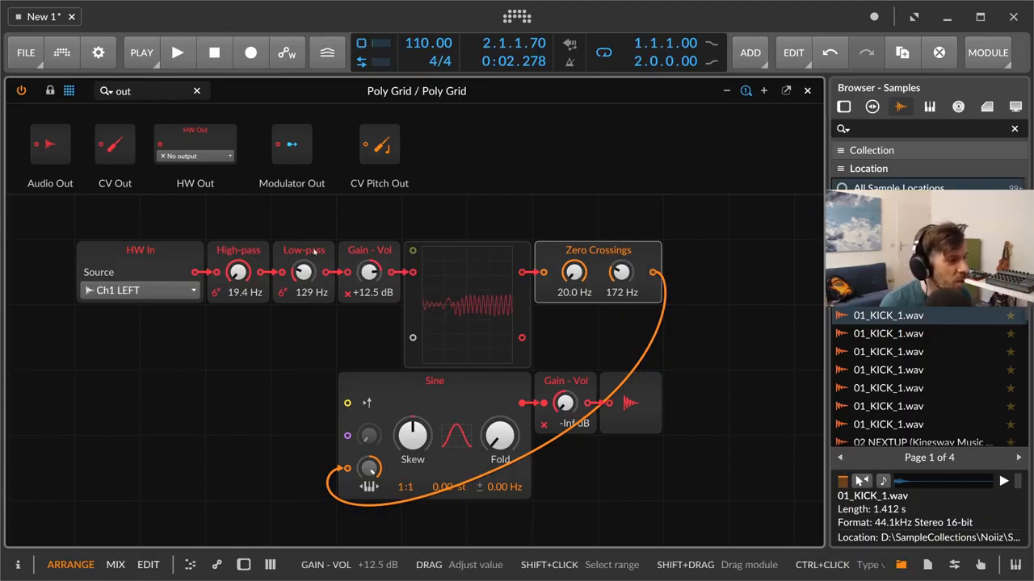
pyautogui.moveTo(230, 227); pyautogui.dragTo(310, 307)
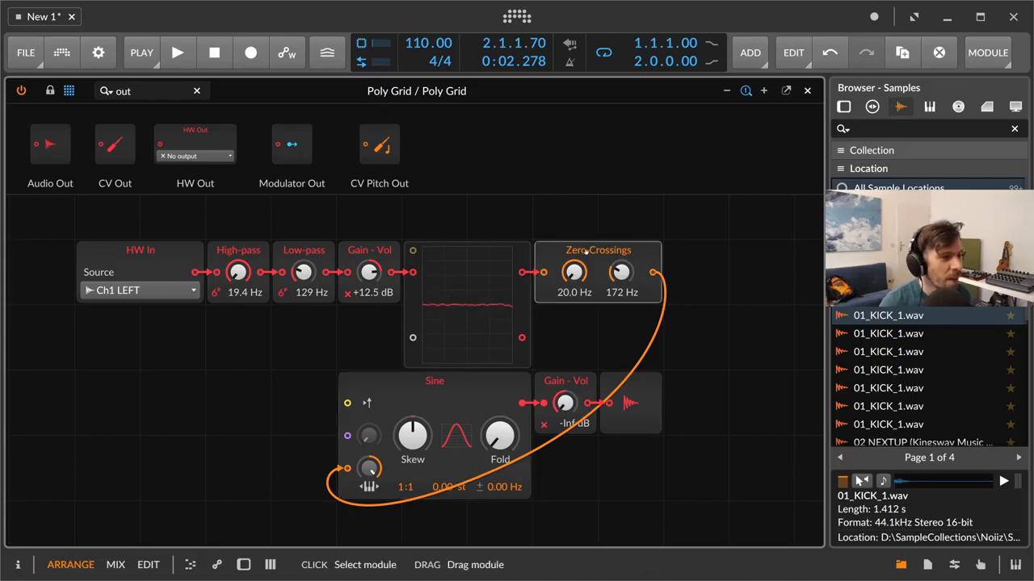
# Clear the module search and insert a Pitch Quantize module between the Zero Crossings output and the Sine's pitch input
pyautogui.moveTo(136, 92); pyautogui.dragTo(71, 91)
pyautogui.press('BackSpace')
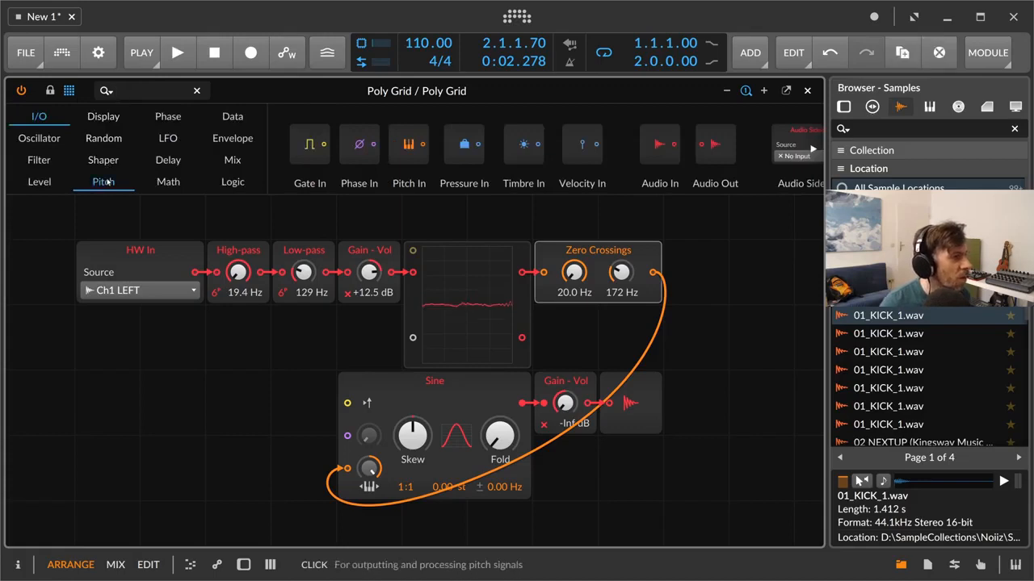
pyautogui.click(102, 181)
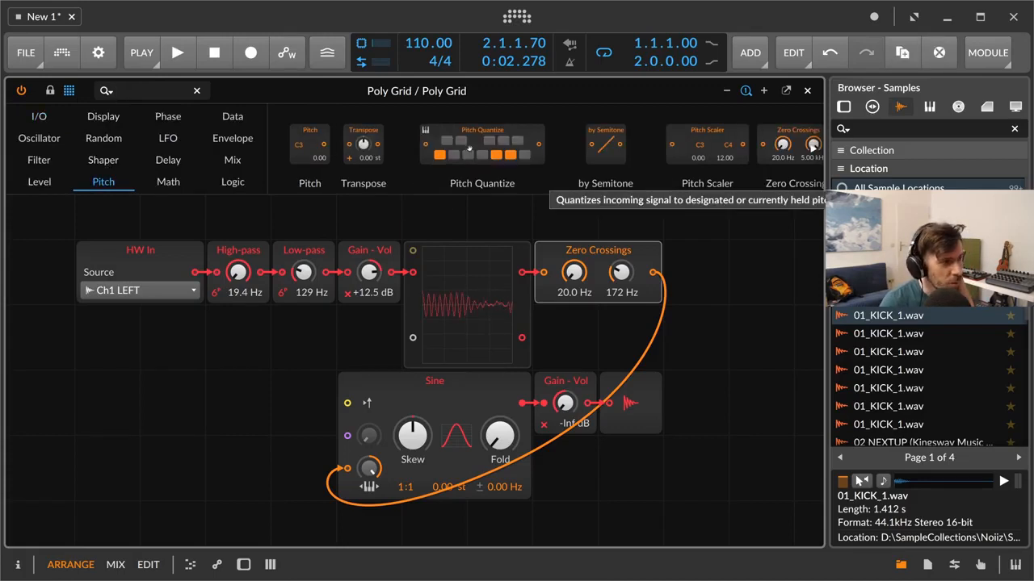
pyautogui.moveTo(537, 184); pyautogui.dragTo(678, 273)
pyautogui.moveTo(705, 319); pyautogui.dragTo(607, 329)
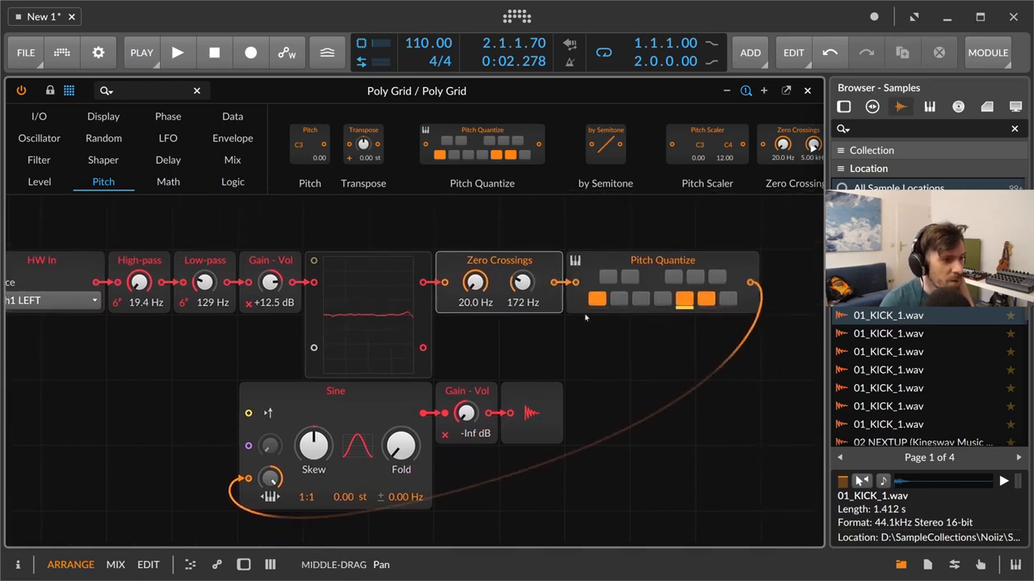
# Enable all seven natural notes, C to B, in Pitch Quantize, leaving the sharps off
pyautogui.click(598, 300)
pyautogui.click(619, 301)
pyautogui.click(606, 302)
pyautogui.click(602, 301)
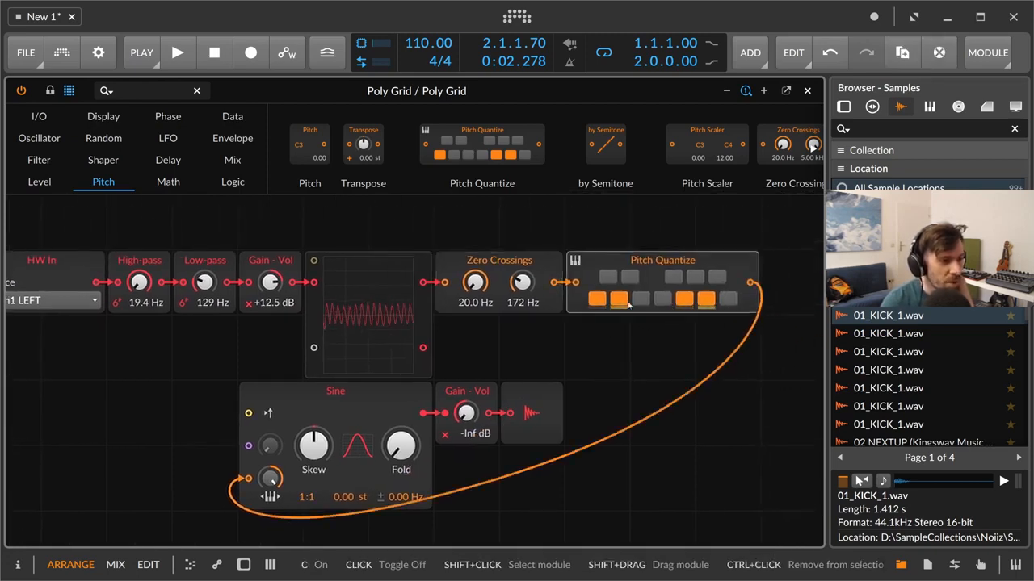
pyautogui.click(640, 301)
pyautogui.click(662, 302)
pyautogui.click(684, 302)
pyautogui.click(685, 302)
pyautogui.click(727, 300)
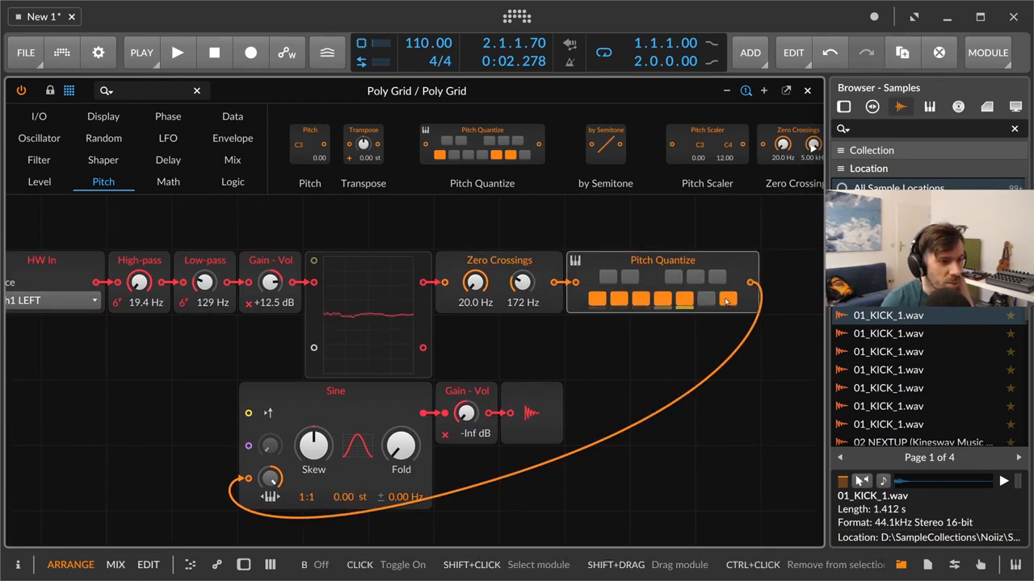
pyautogui.moveTo(638, 260); pyautogui.dragTo(663, 243)
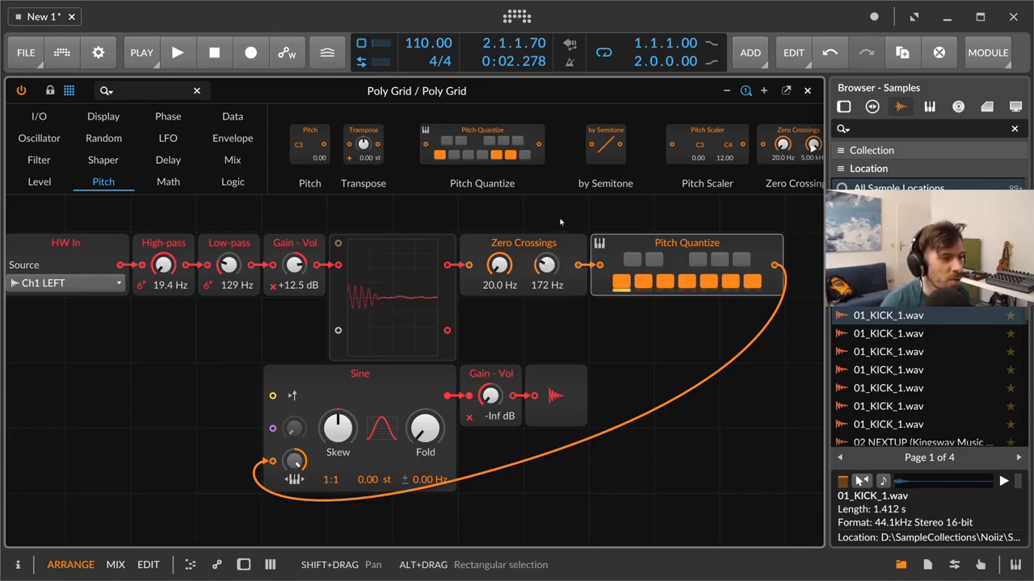
pyautogui.moveTo(558, 218); pyautogui.dragTo(539, 244)
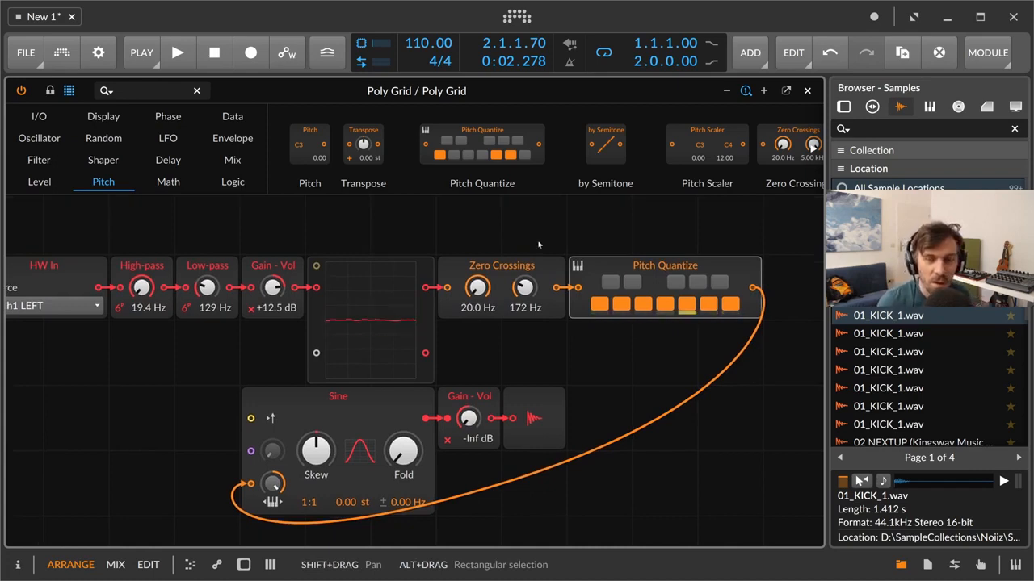
pyautogui.click(539, 244)
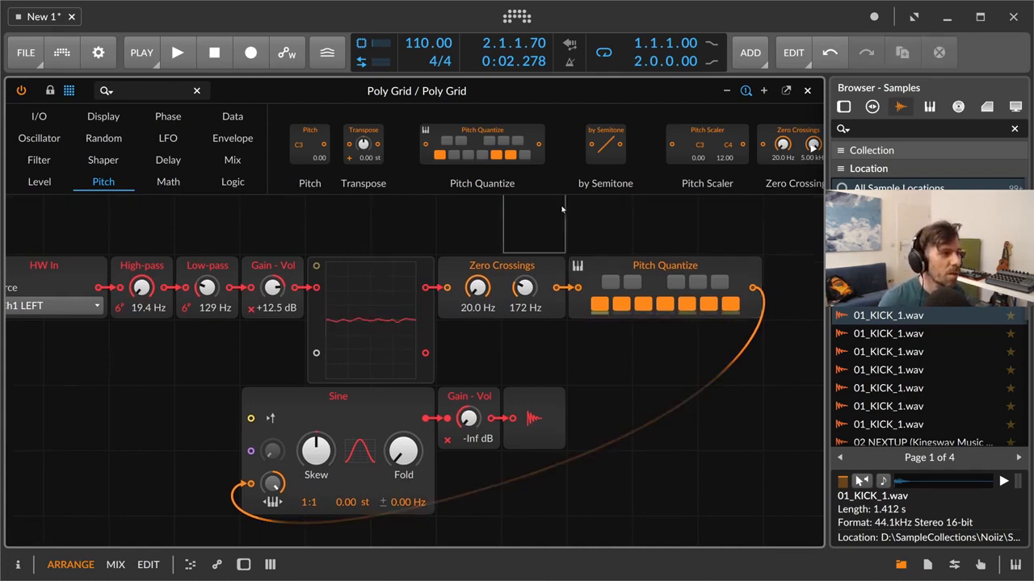
pyautogui.click(628, 260)
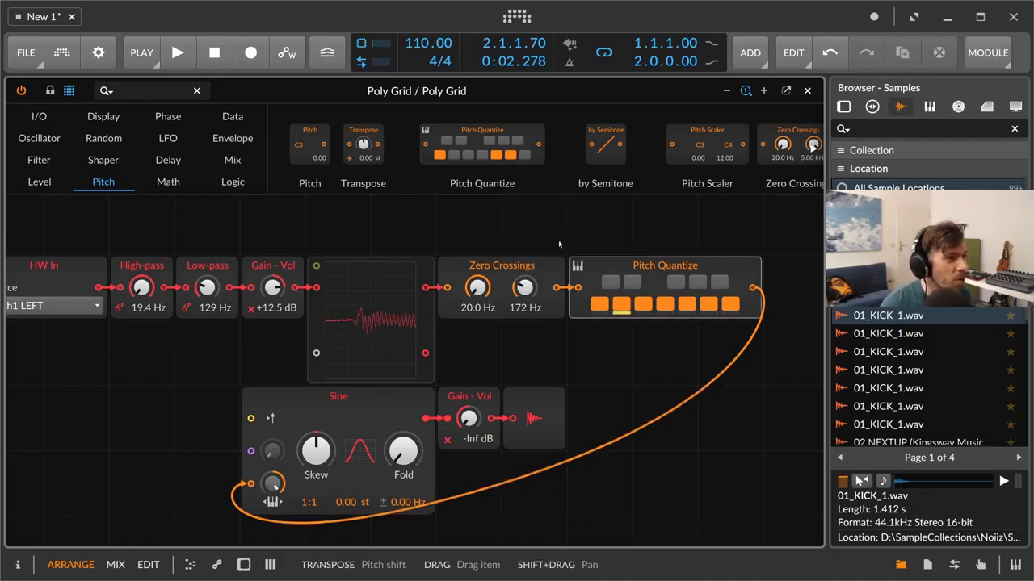
pyautogui.moveTo(558, 240); pyautogui.dragTo(654, 239)
pyautogui.moveTo(652, 155); pyautogui.dragTo(628, 156)
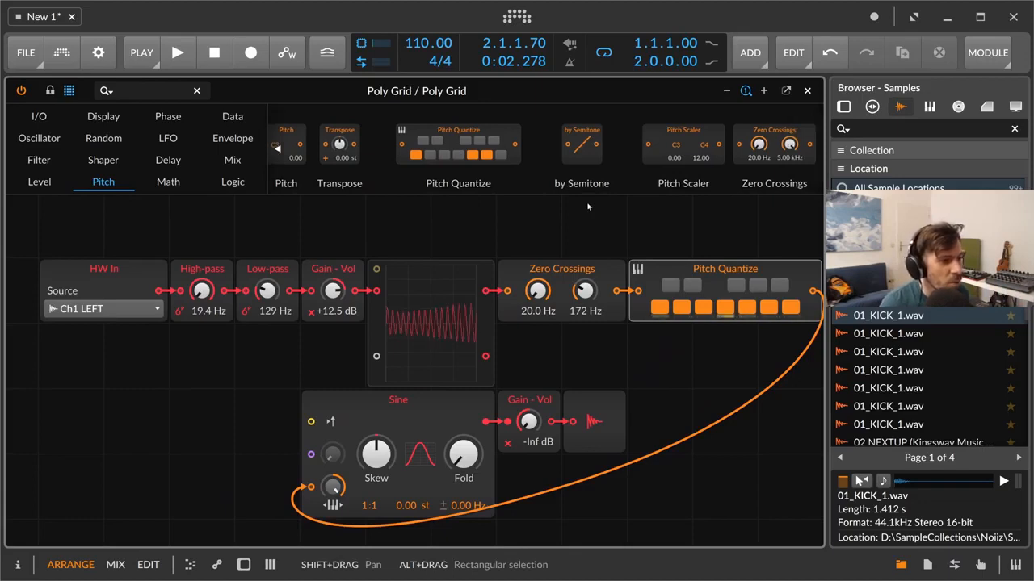
# Delete the Pitch Quantize module so that Zero Crossings feeds the Sine's pitch input directly
pyautogui.click(593, 268)
pyautogui.click(644, 272)
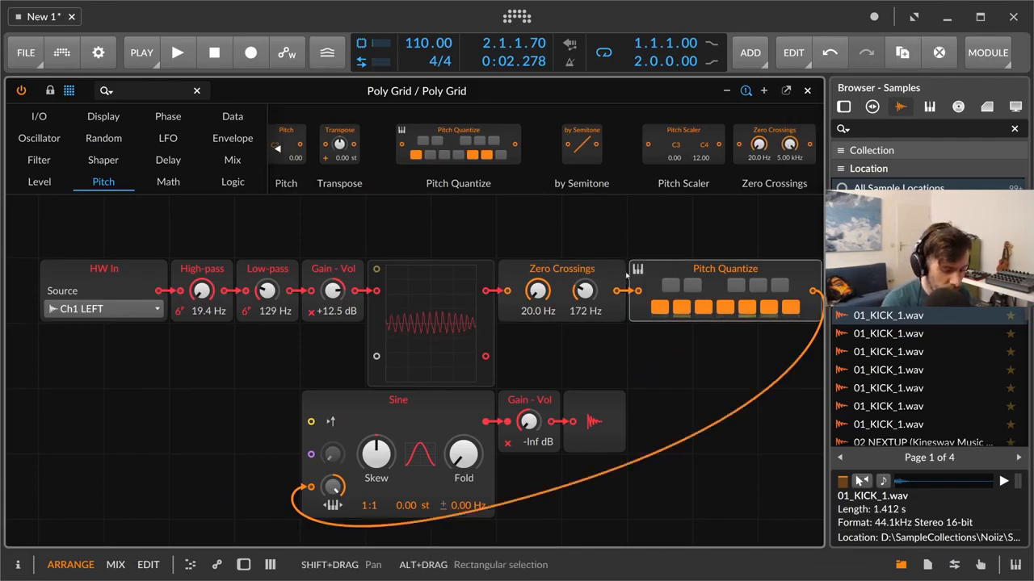
pyautogui.press('Delete')
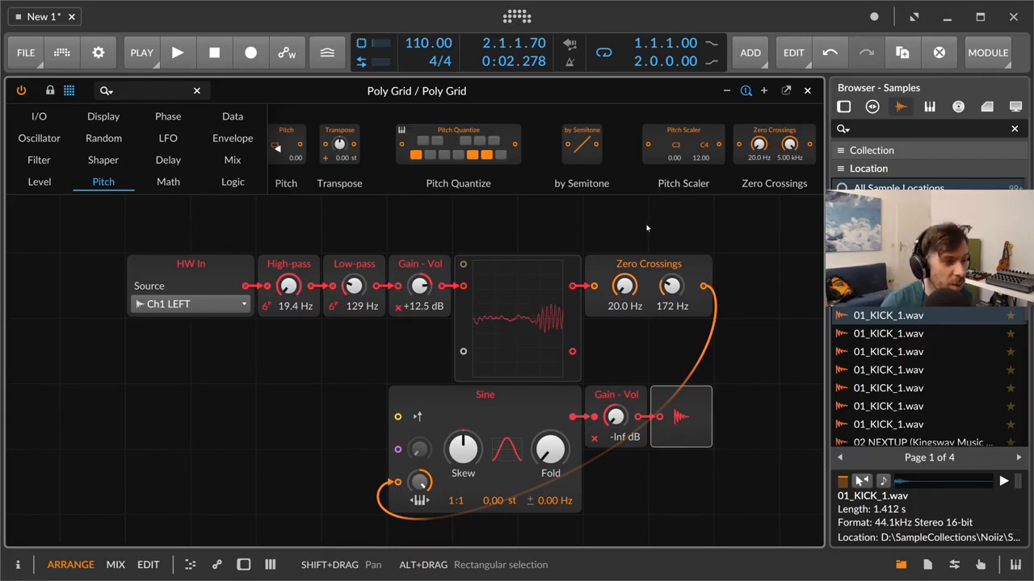
pyautogui.moveTo(646, 228); pyautogui.dragTo(633, 217)
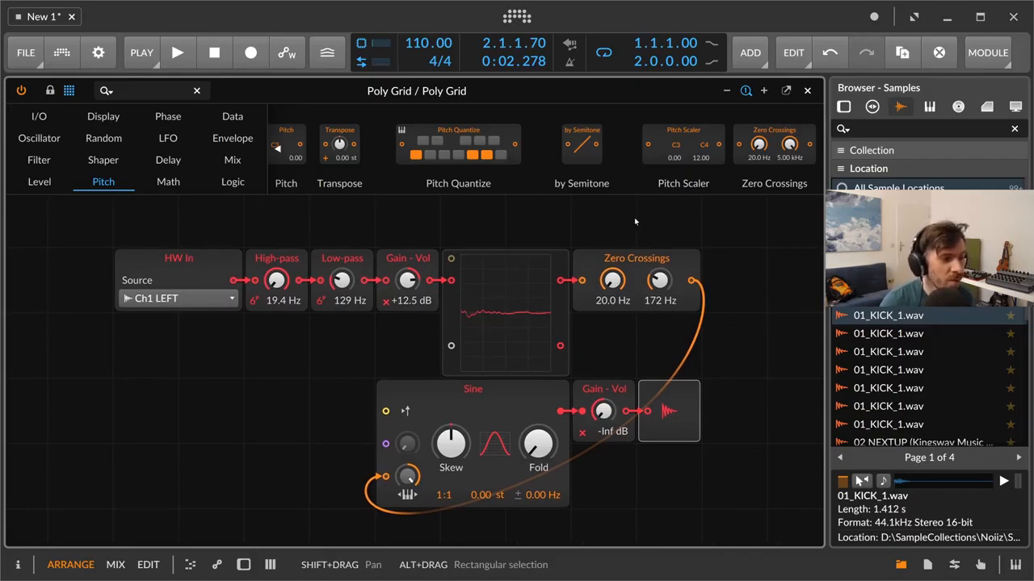